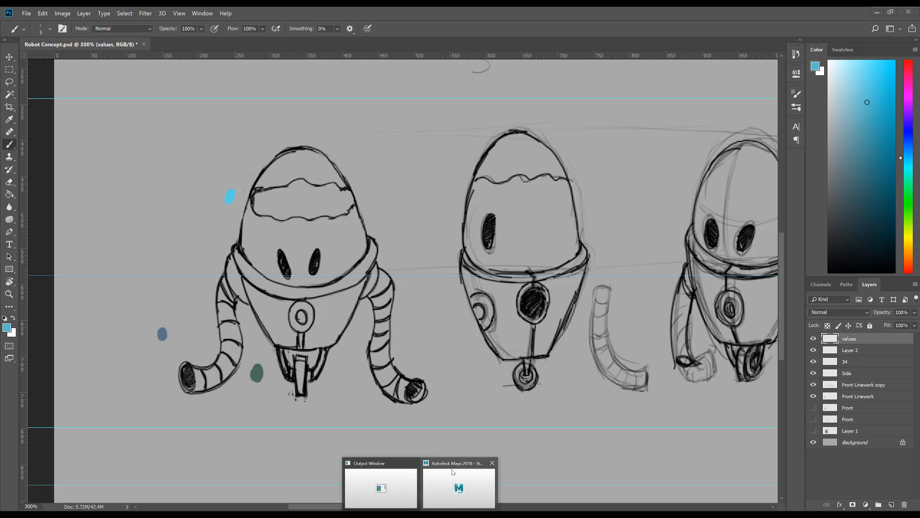
# Step: Switch to Maya to examine the 3D robot model, then return to the Photoshop concept sketch
pyautogui.click(467, 484)
pyautogui.moveTo(466, 274)
pyautogui.keyDown('alt'); pyautogui.mouseDown()
pyautogui.moveTo(475, 262)
pyautogui.moveTo(456, 264)
pyautogui.mouseUp(); pyautogui.keyUp('alt')
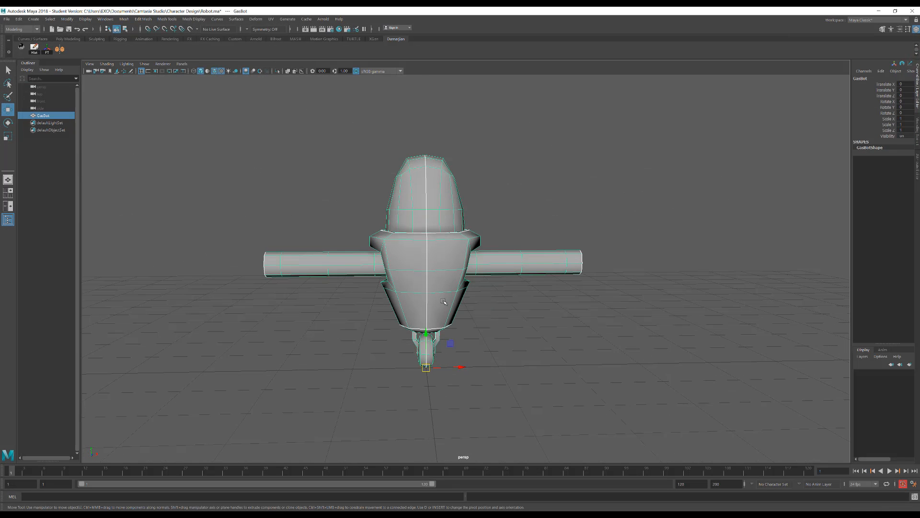
pyautogui.click(881, 11)
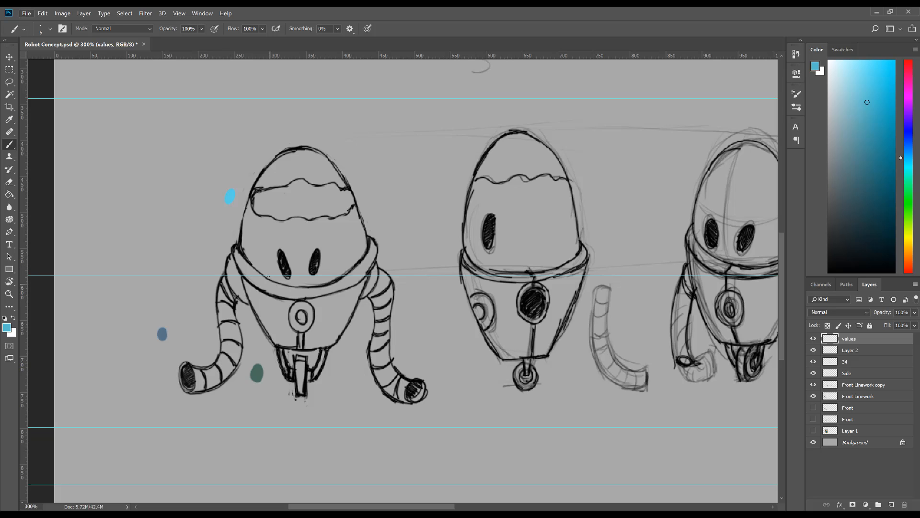
# Step: Check what the two Front Linework layers contain and move the values layer directly beneath the Front Linework layer
pyautogui.press('z')
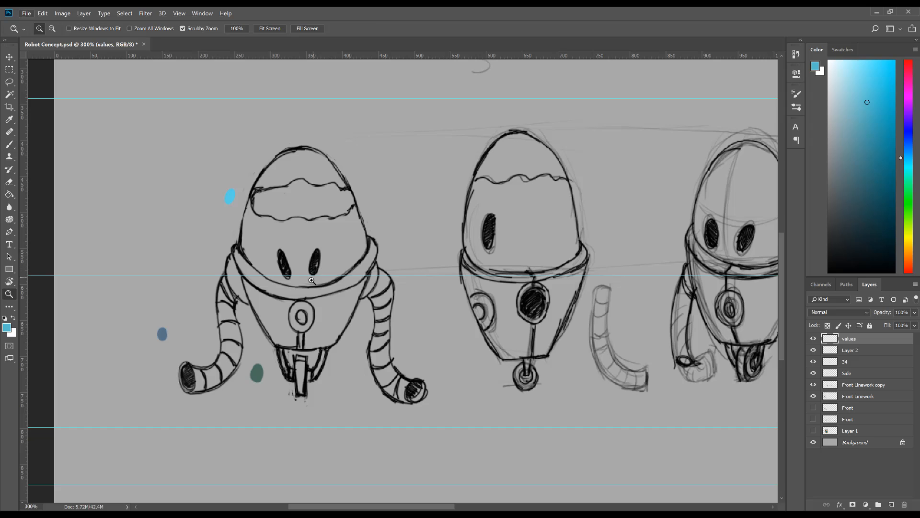
pyautogui.click(305, 290)
pyautogui.moveTo(299, 310); pyautogui.dragTo(319, 293)
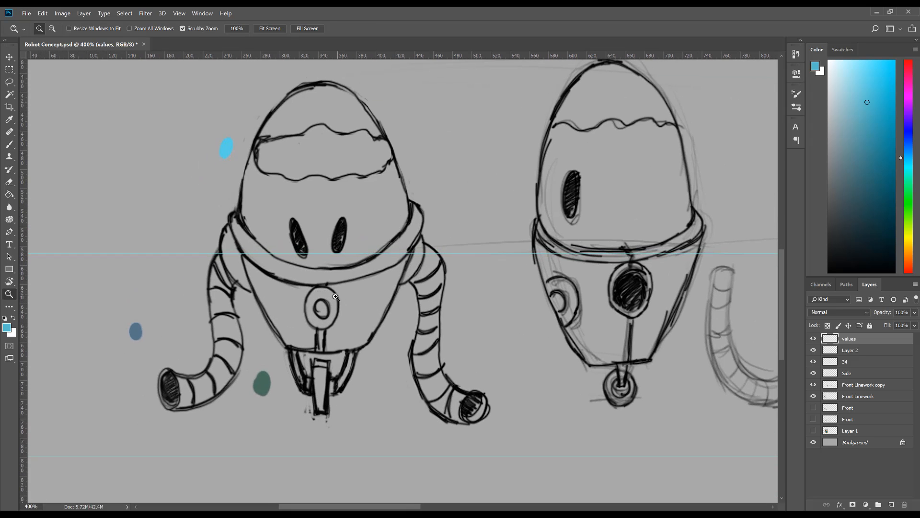
pyautogui.press('b')
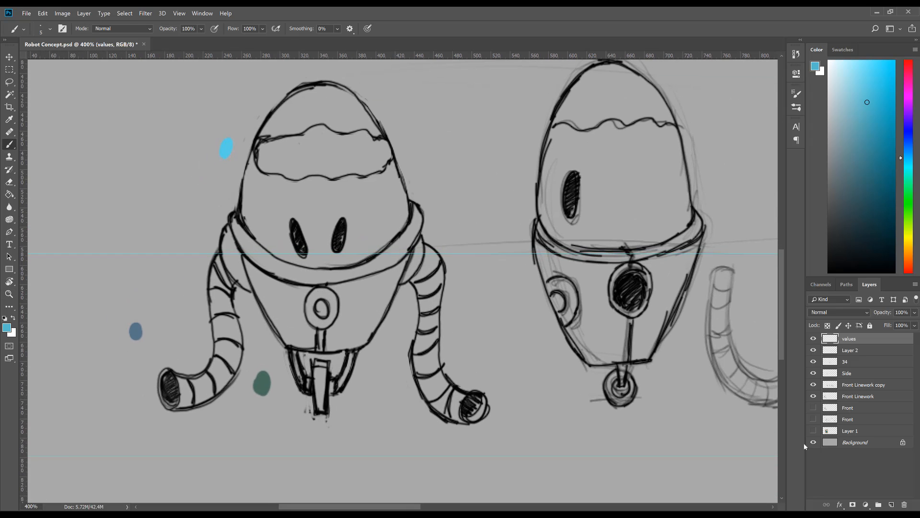
pyautogui.click(814, 385)
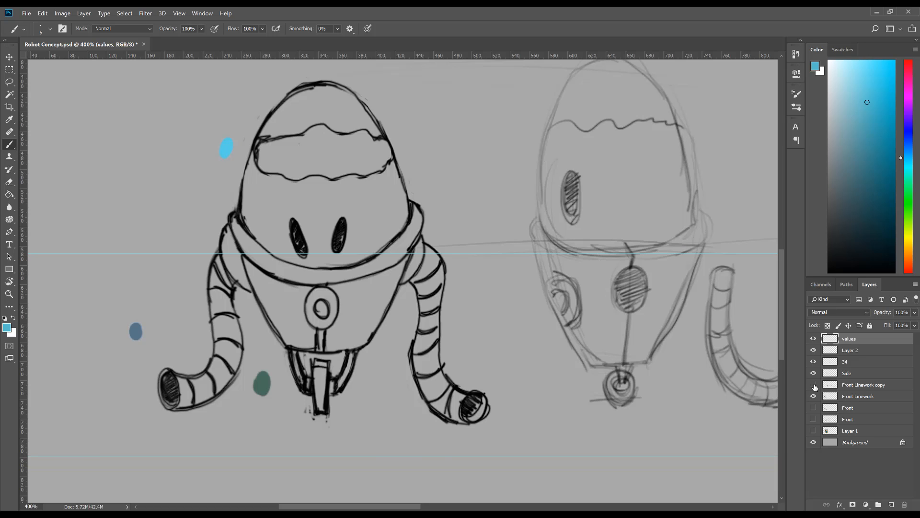
pyautogui.click(813, 385)
pyautogui.click(813, 396)
pyautogui.click(813, 397)
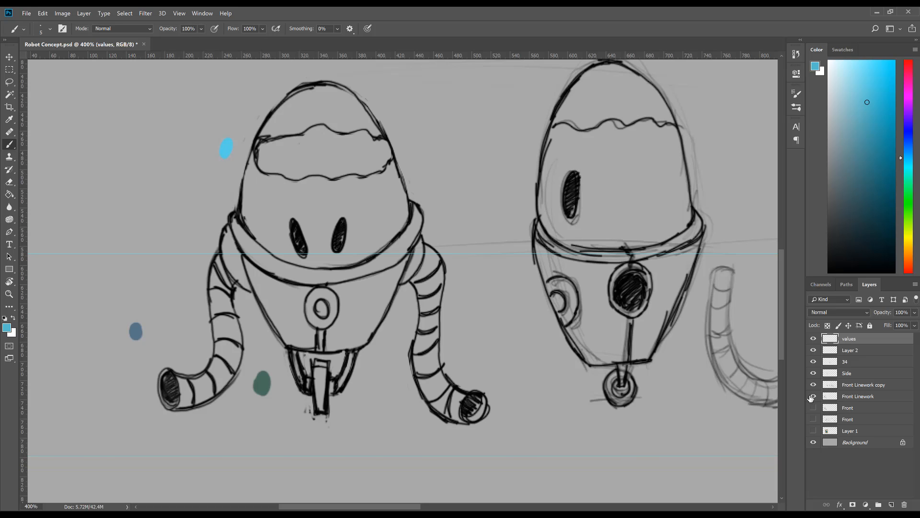
pyautogui.click(870, 409)
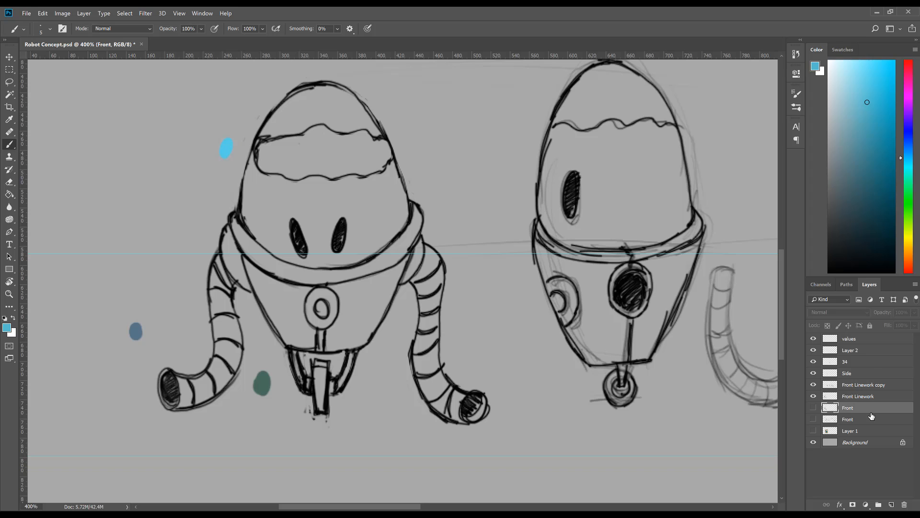
pyautogui.moveTo(863, 338); pyautogui.dragTo(868, 402)
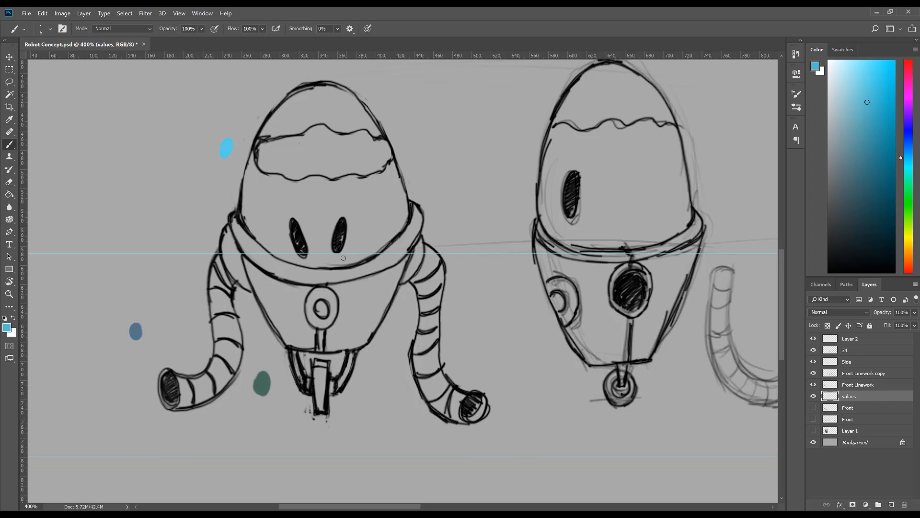
# Step: Paint the front-view robot's left-hand hose arm with a flat mid grey on the values layer, using a small brush
pyautogui.press(']')
pyautogui.press(']')
pyautogui.press(']')
pyautogui.press(']')
pyautogui.press(']')
pyautogui.press(']')
pyautogui.press(']')
pyautogui.press(']')
pyautogui.press(']')
pyautogui.press('[')
pyautogui.press('[')
pyautogui.moveTo(830, 115)
pyautogui.mouseDown()
pyautogui.moveTo(839, 105)
pyautogui.moveTo(828, 113)
pyautogui.mouseUp()
pyautogui.press('[')
pyautogui.press('[')
pyautogui.press('[')
pyautogui.moveTo(184, 395)
pyautogui.mouseDown()
pyautogui.moveTo(185, 387)
pyautogui.moveTo(190, 395)
pyautogui.mouseUp()
pyautogui.press('[')
pyautogui.press('[')
pyautogui.moveTo(828, 181); pyautogui.dragTo(824, 179)
pyautogui.moveTo(178, 379)
pyautogui.mouseDown()
pyautogui.moveTo(185, 398)
pyautogui.moveTo(172, 376)
pyautogui.moveTo(173, 401)
pyautogui.moveTo(194, 405)
pyautogui.moveTo(194, 383)
pyautogui.moveTo(206, 391)
pyautogui.moveTo(201, 399)
pyautogui.moveTo(227, 367)
pyautogui.moveTo(218, 364)
pyautogui.moveTo(219, 306)
pyautogui.moveTo(215, 338)
pyautogui.moveTo(218, 262)
pyautogui.moveTo(230, 319)
pyautogui.moveTo(216, 381)
pyautogui.moveTo(224, 383)
pyautogui.moveTo(236, 336)
pyautogui.moveTo(228, 367)
pyautogui.moveTo(230, 301)
pyautogui.moveTo(226, 375)
pyautogui.mouseUp()
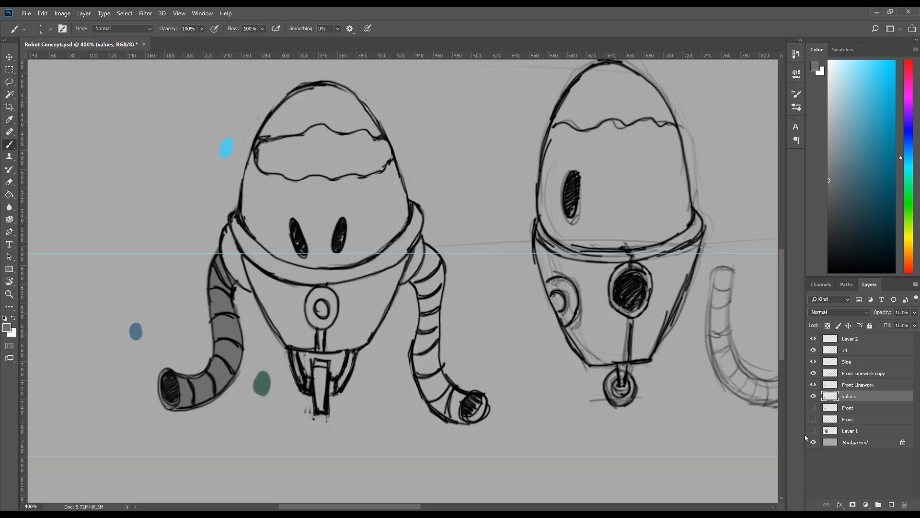
# Step: Add a new layer named "color" above the values layer and set its blend mode to Color
pyautogui.click(892, 504)
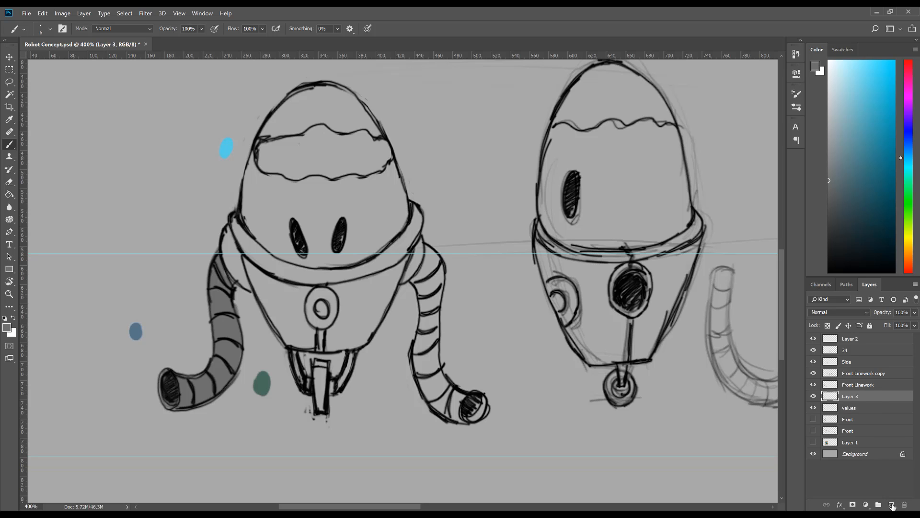
pyautogui.doubleClick(851, 396)
pyautogui.write('color')
pyautogui.click(837, 312)
pyautogui.click(839, 312)
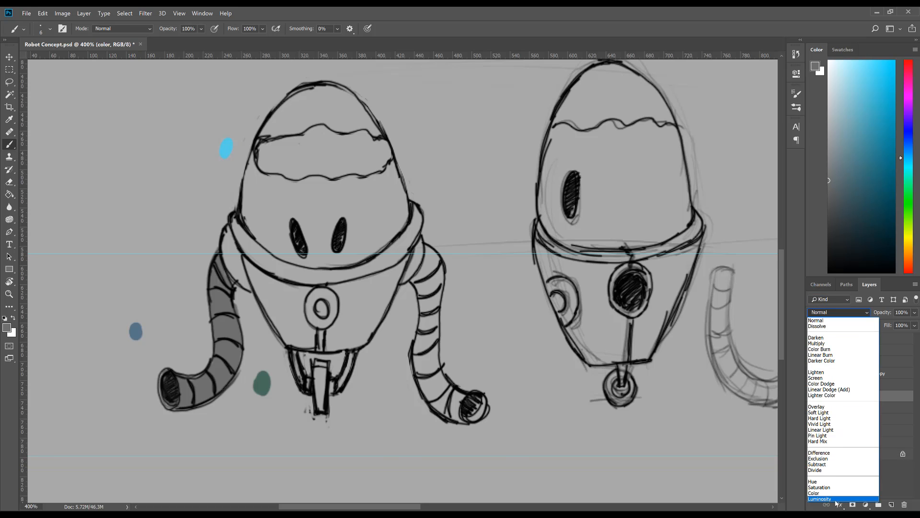
pyautogui.click(838, 496)
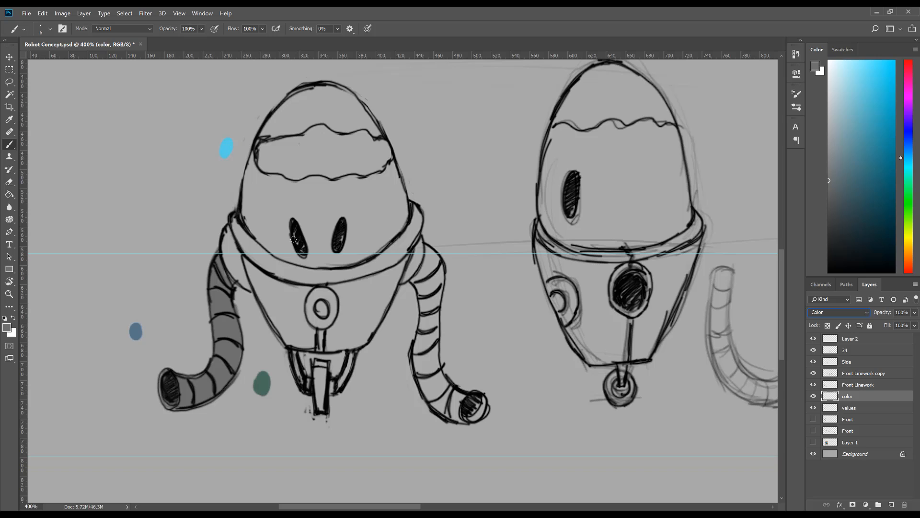
# Step: Sample the muted blue swatch and paint it over the left-hand hose arm on the color layer
pyautogui.keyDown('alt'); pyautogui.click(135, 331); pyautogui.keyUp('alt')
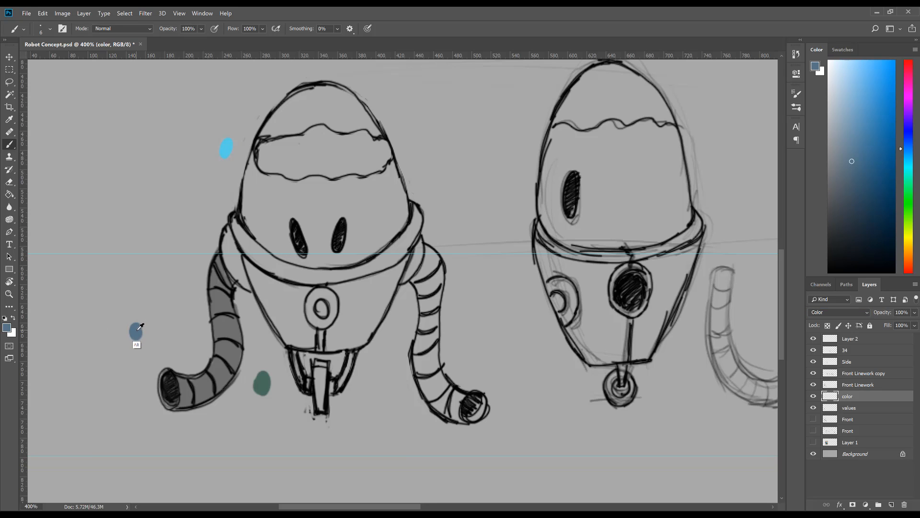
pyautogui.click(183, 386)
pyautogui.moveTo(183, 386)
pyautogui.mouseDown()
pyautogui.moveTo(172, 383)
pyautogui.moveTo(173, 396)
pyautogui.moveTo(188, 384)
pyautogui.moveTo(198, 398)
pyautogui.moveTo(226, 372)
pyautogui.moveTo(224, 361)
pyautogui.mouseUp()
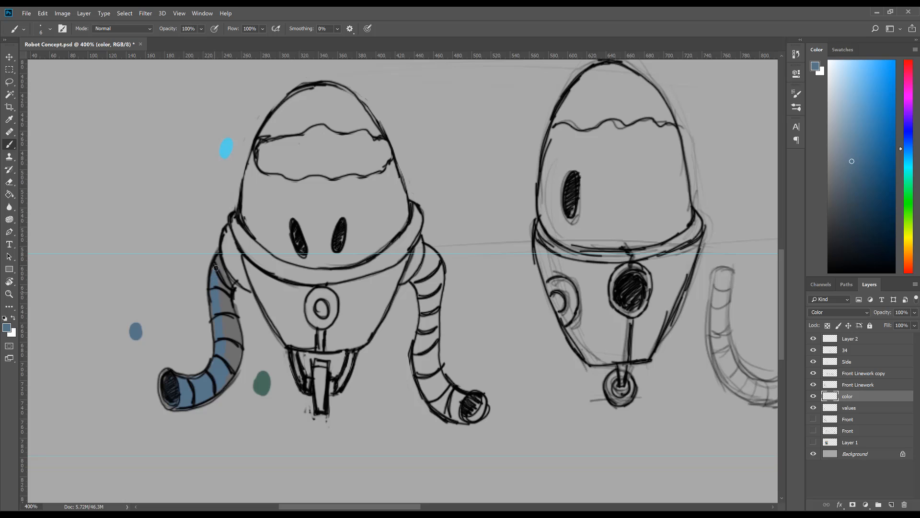
pyautogui.moveTo(216, 268); pyautogui.dragTo(220, 295)
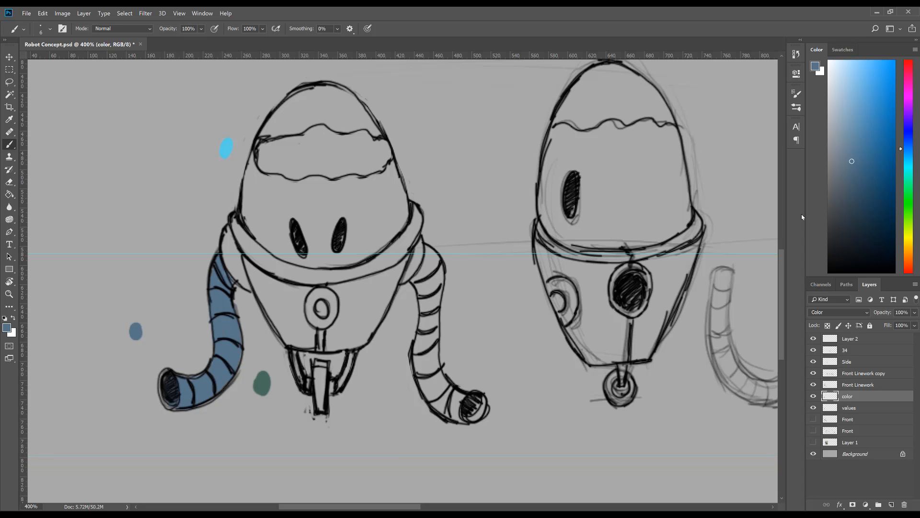
# Step: Paint a dark grey shadow band along the left-hand hose arm on the values layer and compare it without the color layer
pyautogui.click(901, 153)
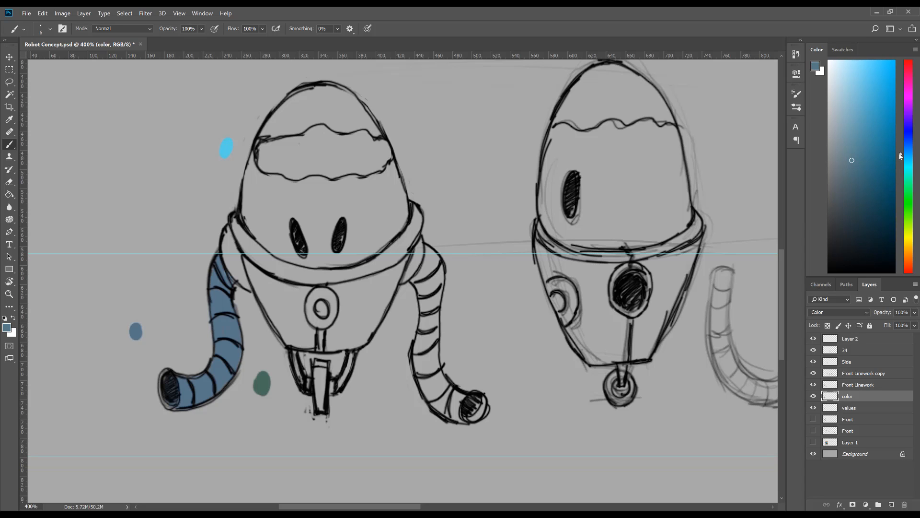
pyautogui.click(852, 215)
pyautogui.moveTo(853, 238); pyautogui.dragTo(859, 243)
pyautogui.moveTo(908, 154); pyautogui.dragTo(908, 143)
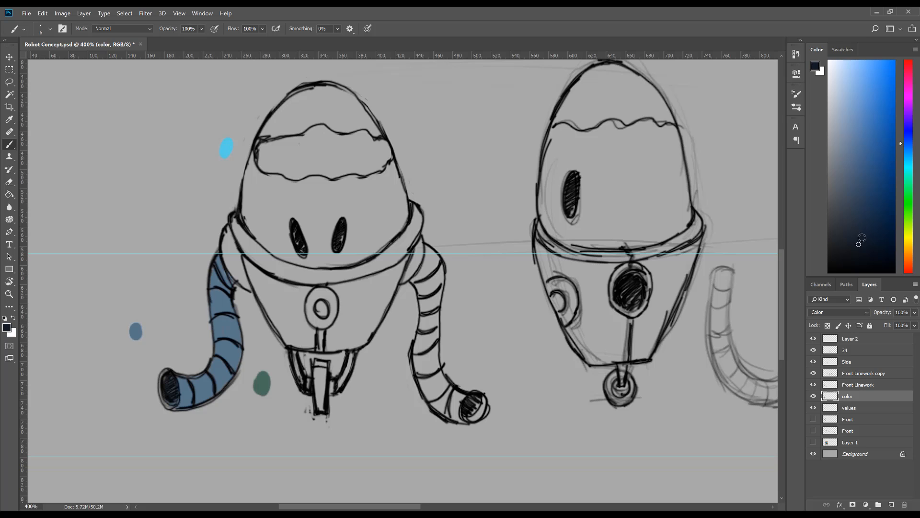
pyautogui.moveTo(862, 238); pyautogui.dragTo(862, 232)
pyautogui.click(844, 408)
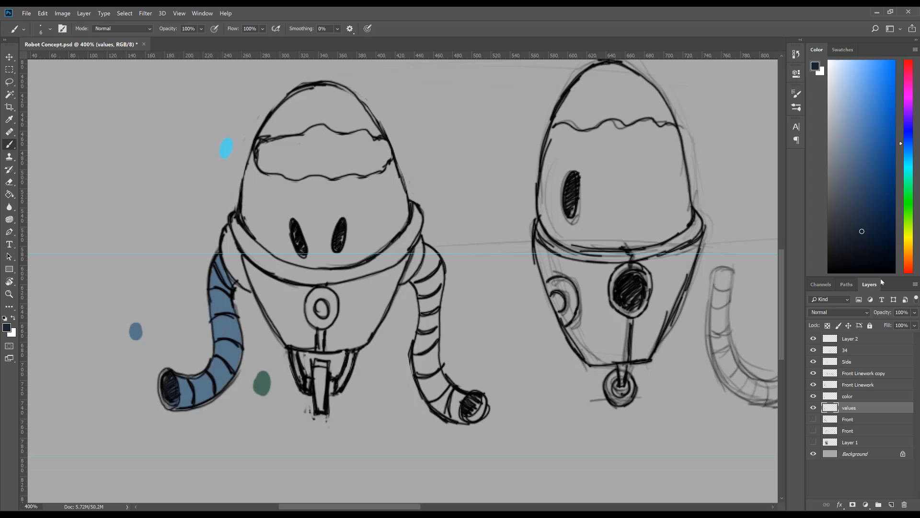
pyautogui.moveTo(856, 231); pyautogui.dragTo(828, 231)
pyautogui.moveTo(182, 396)
pyautogui.mouseDown()
pyautogui.moveTo(222, 370)
pyautogui.moveTo(230, 343)
pyautogui.moveTo(226, 281)
pyautogui.moveTo(221, 367)
pyautogui.moveTo(185, 397)
pyautogui.mouseUp()
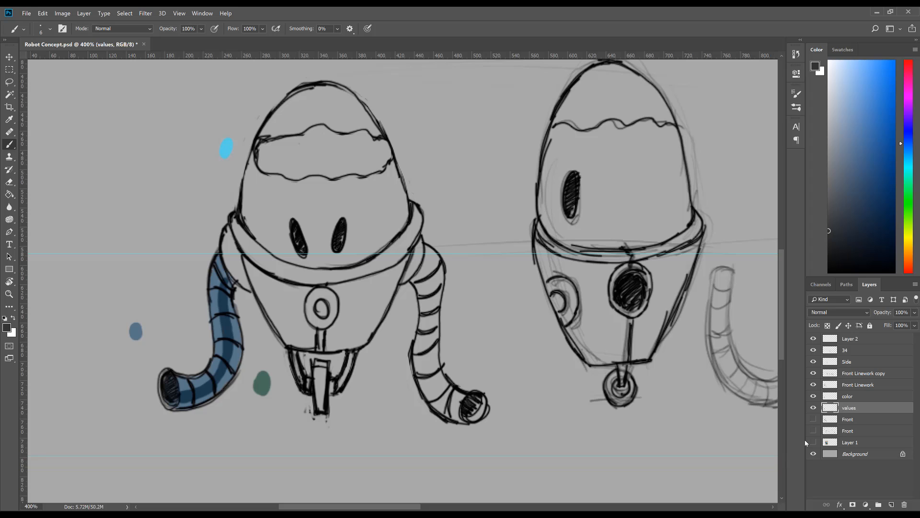
pyautogui.click(813, 396)
pyautogui.click(814, 396)
# Step: Paint a thin light grey highlight along the left-hand hose arm on the values layer with a smaller brush
pyautogui.press('[')
pyautogui.press('[')
pyautogui.press('[')
pyautogui.moveTo(831, 215); pyautogui.dragTo(829, 118)
pyautogui.press('z')
pyautogui.moveTo(252, 350)
pyautogui.mouseDown()
pyautogui.moveTo(220, 376)
pyautogui.moveTo(280, 329)
pyautogui.moveTo(256, 326)
pyautogui.mouseUp()
pyautogui.press('b')
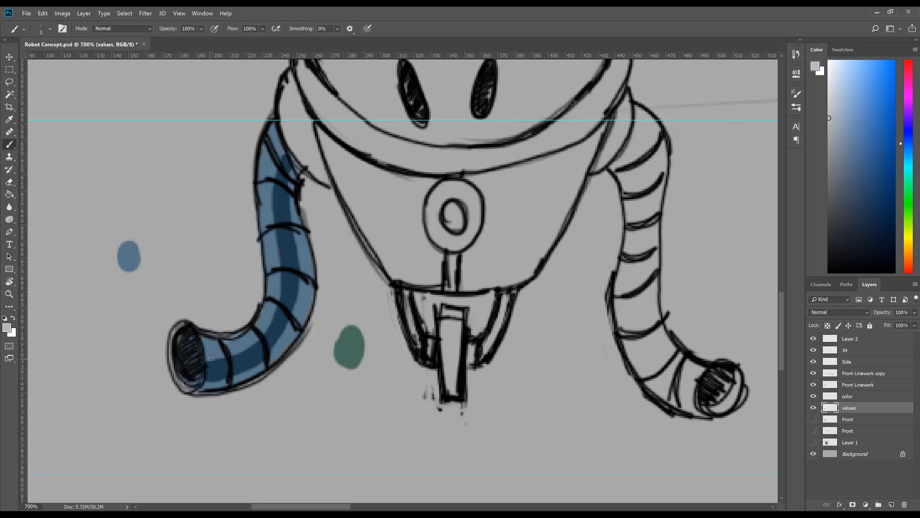
pyautogui.moveTo(209, 358)
pyautogui.mouseDown()
pyautogui.moveTo(250, 343)
pyautogui.moveTo(278, 291)
pyautogui.moveTo(277, 301)
pyautogui.mouseUp()
pyautogui.moveTo(279, 268)
pyautogui.mouseDown()
pyautogui.moveTo(273, 233)
pyautogui.moveTo(284, 224)
pyautogui.moveTo(283, 294)
pyautogui.moveTo(273, 296)
pyautogui.moveTo(273, 245)
pyautogui.mouseUp()
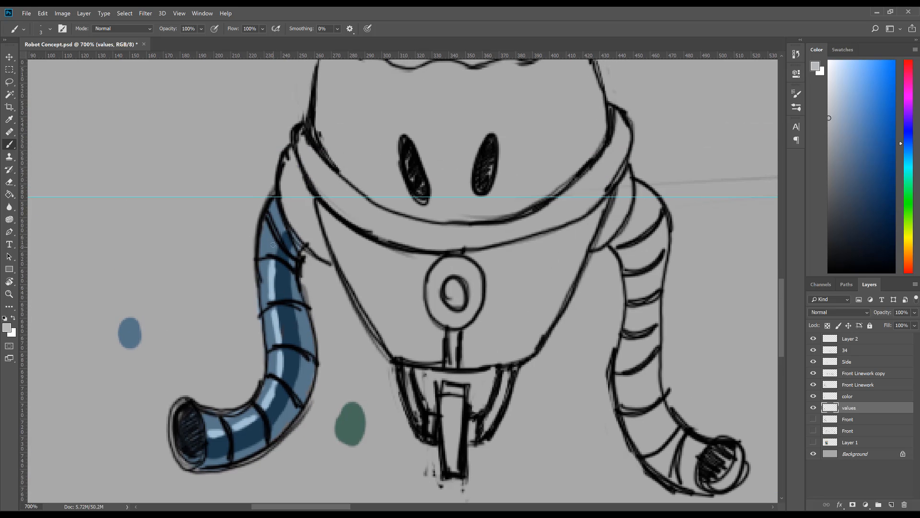
# Step: Sample the dark green swatch and paint the left-hand shoulder and the lower body with it on the color layer
pyautogui.moveTo(323, 225); pyautogui.dragTo(295, 245)
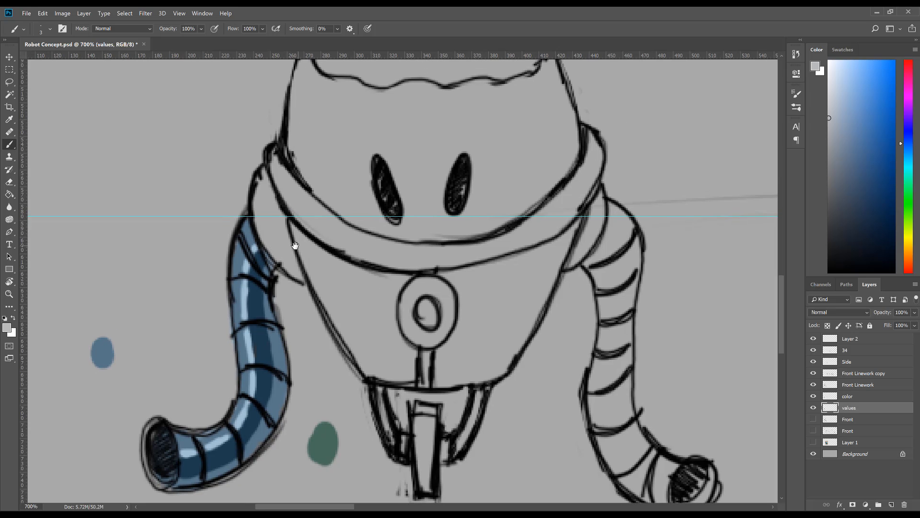
pyautogui.scroll(-3, 330, 286)
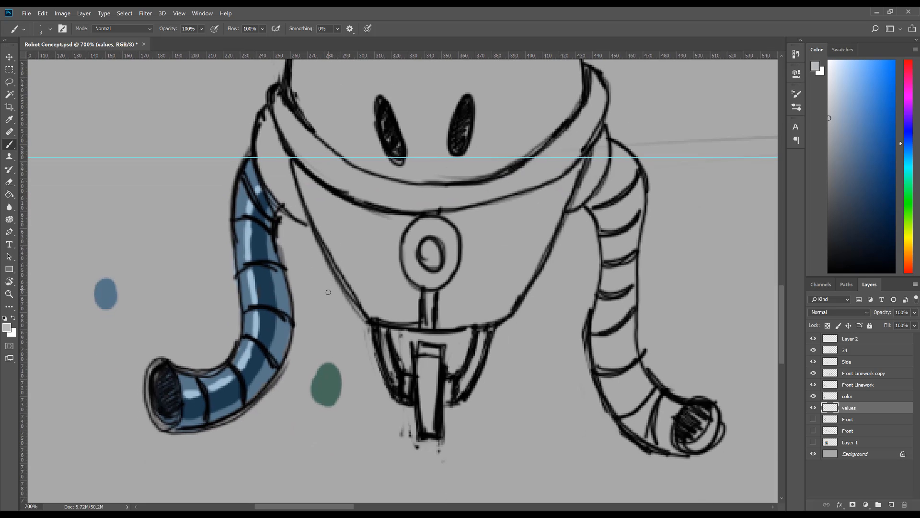
pyautogui.keyDown('alt'); pyautogui.click(329, 398); pyautogui.keyUp('alt')
pyautogui.click(847, 396)
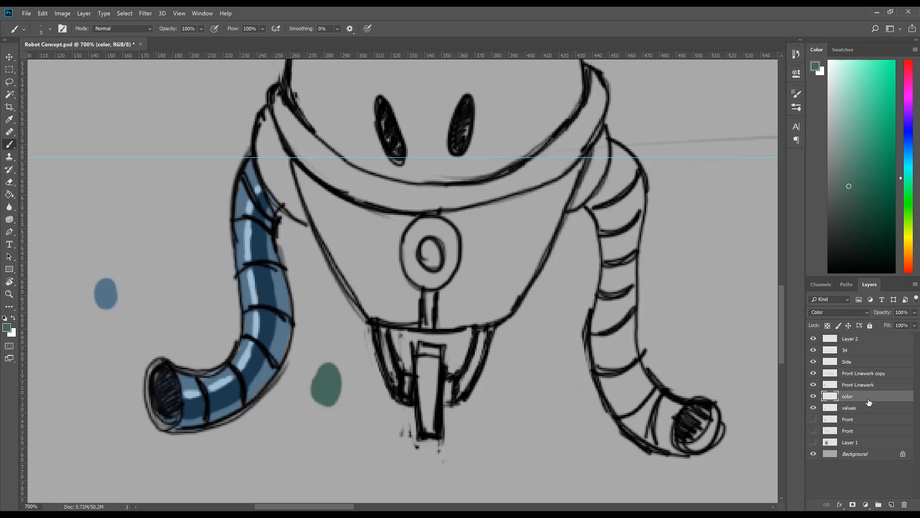
pyautogui.press(']')
pyautogui.press(']')
pyautogui.press(']')
pyautogui.moveTo(271, 149); pyautogui.dragTo(267, 118)
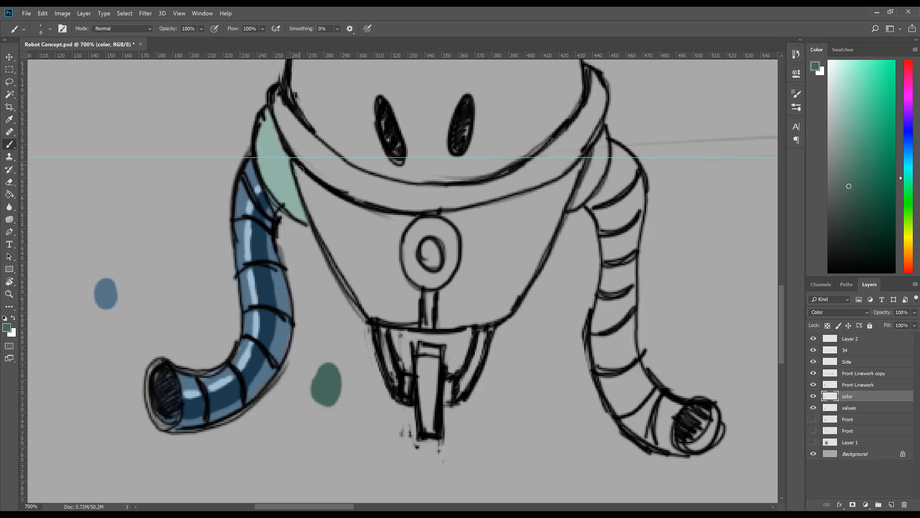
pyautogui.moveTo(300, 173)
pyautogui.mouseDown()
pyautogui.moveTo(344, 256)
pyautogui.moveTo(348, 291)
pyautogui.moveTo(370, 312)
pyautogui.mouseUp()
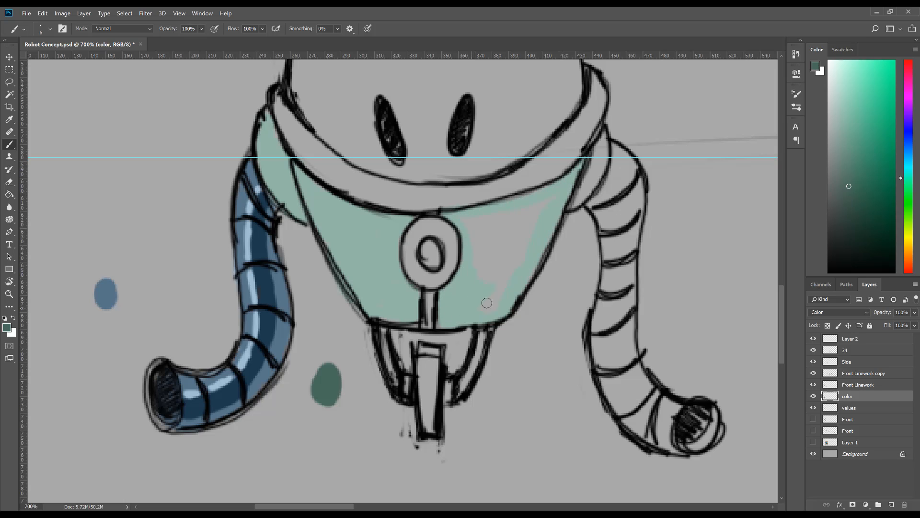
pyautogui.moveTo(526, 238); pyautogui.dragTo(477, 259)
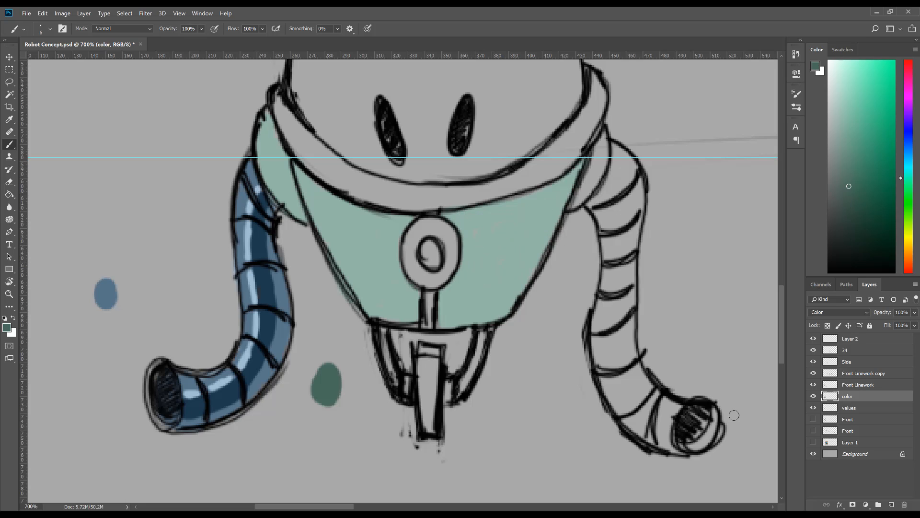
# Step: Sample a mid grey with the color layer hidden and fill the left-hand shoulder and lower body on the values layer
pyautogui.click(834, 408)
pyautogui.click(814, 396)
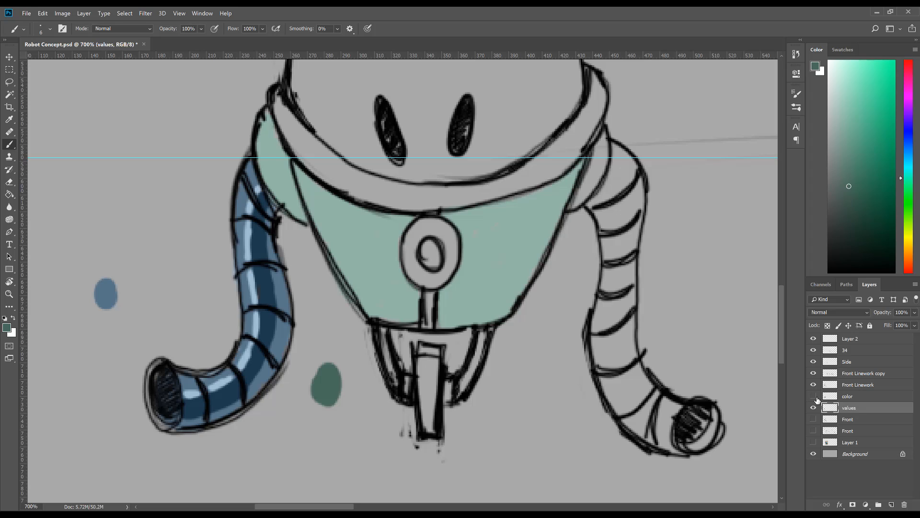
pyautogui.keyDown('alt'); pyautogui.click(284, 349); pyautogui.keyUp('alt')
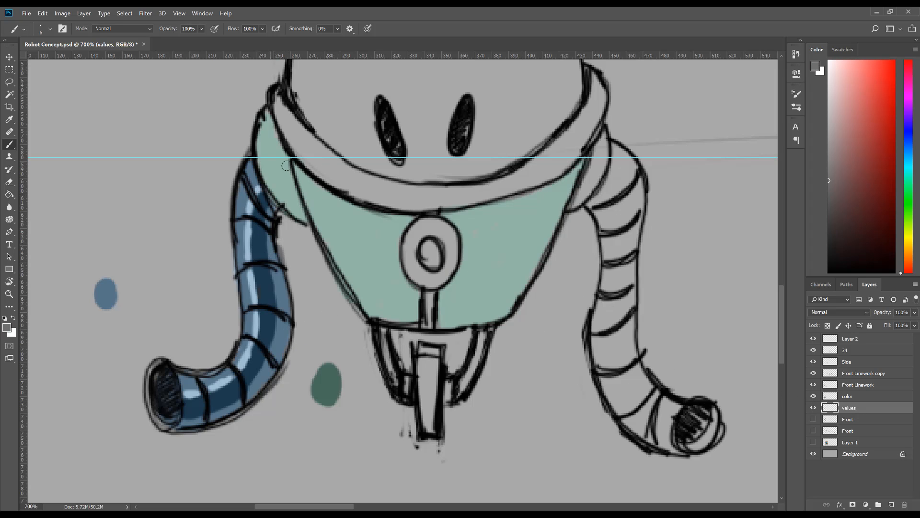
pyautogui.moveTo(265, 136)
pyautogui.mouseDown()
pyautogui.moveTo(268, 160)
pyautogui.moveTo(270, 120)
pyautogui.moveTo(287, 208)
pyautogui.moveTo(268, 171)
pyautogui.moveTo(286, 178)
pyautogui.moveTo(277, 193)
pyautogui.moveTo(301, 216)
pyautogui.moveTo(293, 180)
pyautogui.moveTo(302, 176)
pyautogui.moveTo(337, 246)
pyautogui.moveTo(399, 317)
pyautogui.moveTo(411, 297)
pyautogui.moveTo(385, 267)
pyautogui.moveTo(399, 287)
pyautogui.moveTo(388, 247)
pyautogui.moveTo(409, 305)
pyautogui.moveTo(345, 205)
pyautogui.moveTo(321, 190)
pyautogui.moveTo(367, 219)
pyautogui.moveTo(358, 223)
pyautogui.moveTo(350, 213)
pyautogui.moveTo(379, 221)
pyautogui.moveTo(361, 215)
pyautogui.moveTo(375, 228)
pyautogui.moveTo(380, 277)
pyautogui.moveTo(392, 260)
pyautogui.moveTo(393, 268)
pyautogui.moveTo(394, 245)
pyautogui.moveTo(381, 245)
pyautogui.moveTo(388, 220)
pyautogui.moveTo(393, 230)
pyautogui.moveTo(402, 223)
pyautogui.moveTo(516, 253)
pyautogui.moveTo(461, 215)
pyautogui.moveTo(466, 254)
pyautogui.moveTo(442, 312)
pyautogui.moveTo(448, 323)
pyautogui.moveTo(492, 320)
pyautogui.moveTo(511, 304)
pyautogui.mouseUp()
pyautogui.press(']')
pyautogui.press(']')
pyautogui.press(']')
pyautogui.press('[')
pyautogui.press('[')
pyautogui.press('[')
pyautogui.moveTo(455, 310)
pyautogui.mouseDown()
pyautogui.moveTo(473, 267)
pyautogui.moveTo(467, 225)
pyautogui.moveTo(515, 201)
pyautogui.moveTo(474, 267)
pyautogui.moveTo(470, 282)
pyautogui.moveTo(485, 285)
pyautogui.moveTo(479, 301)
pyautogui.moveTo(457, 317)
pyautogui.moveTo(503, 287)
pyautogui.moveTo(508, 302)
pyautogui.moveTo(516, 294)
pyautogui.moveTo(499, 295)
pyautogui.moveTo(493, 258)
pyautogui.moveTo(540, 197)
pyautogui.moveTo(523, 206)
pyautogui.moveTo(577, 173)
pyautogui.moveTo(531, 197)
pyautogui.moveTo(531, 219)
pyautogui.moveTo(549, 202)
pyautogui.moveTo(534, 252)
pyautogui.moveTo(564, 190)
pyautogui.mouseUp()
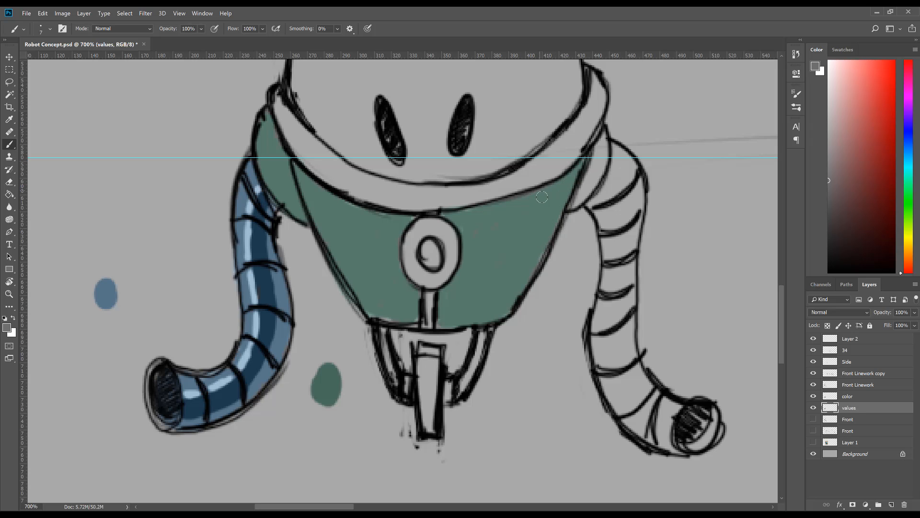
# Step: Paint the collar band beneath the head mid grey on the values layer and the body's green on the color layer
pyautogui.press('z')
pyautogui.keyDown('alt'); pyautogui.click(505, 234); pyautogui.keyUp('alt')
pyautogui.moveTo(498, 208); pyautogui.dragTo(492, 283)
pyautogui.press('b')
pyautogui.moveTo(308, 205)
pyautogui.mouseDown()
pyautogui.moveTo(332, 250)
pyautogui.moveTo(311, 206)
pyautogui.moveTo(332, 248)
pyautogui.moveTo(381, 271)
pyautogui.moveTo(329, 210)
pyautogui.moveTo(322, 217)
pyautogui.moveTo(397, 284)
pyautogui.moveTo(379, 275)
pyautogui.moveTo(451, 281)
pyautogui.moveTo(399, 268)
pyautogui.moveTo(481, 277)
pyautogui.moveTo(526, 256)
pyautogui.moveTo(521, 266)
pyautogui.moveTo(553, 250)
pyautogui.moveTo(566, 232)
pyautogui.moveTo(546, 241)
pyautogui.moveTo(544, 233)
pyautogui.moveTo(577, 201)
pyautogui.mouseUp()
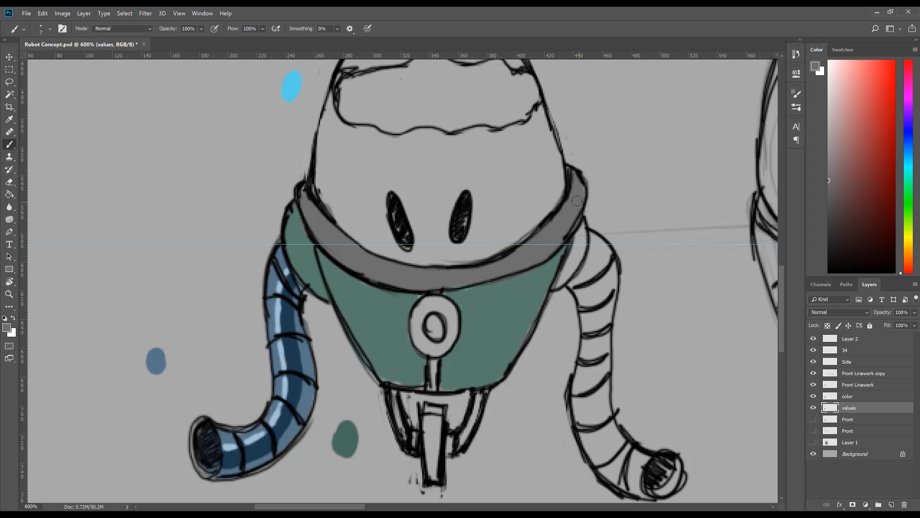
pyautogui.click(858, 397)
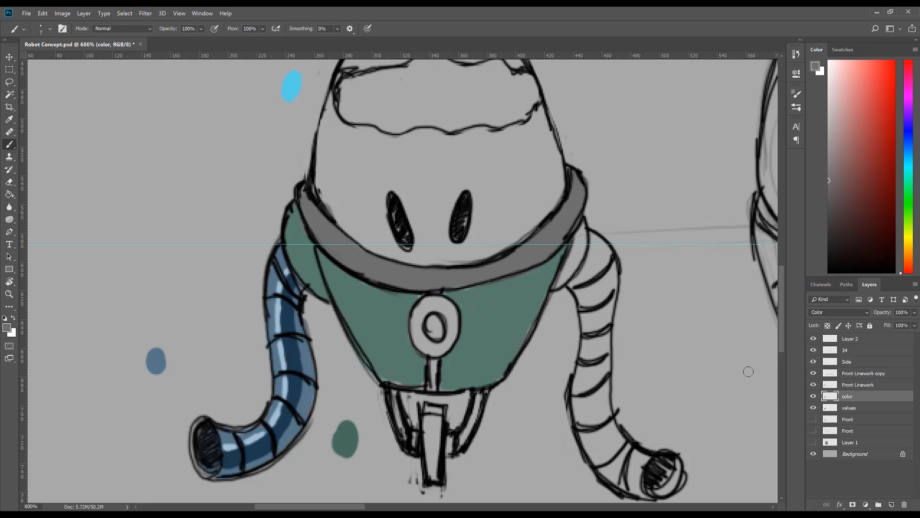
pyautogui.keyDown('alt'); pyautogui.click(516, 307); pyautogui.keyUp('alt')
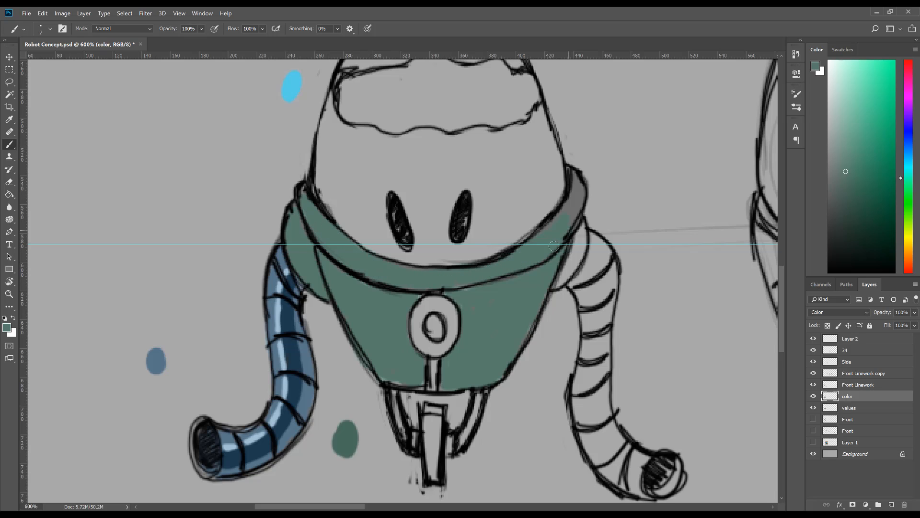
# Step: Paint light grey highlights on the left-hand shoulder and the adjacent end of the collar on the values layer
pyautogui.hscroll(-2, 364, 245)
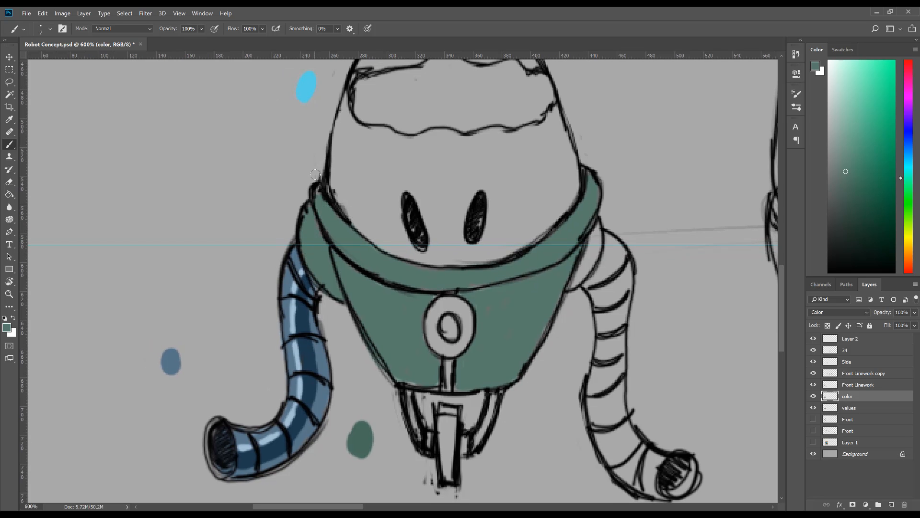
pyautogui.scroll(3, 315, 175)
pyautogui.hscroll(-2, 315, 175)
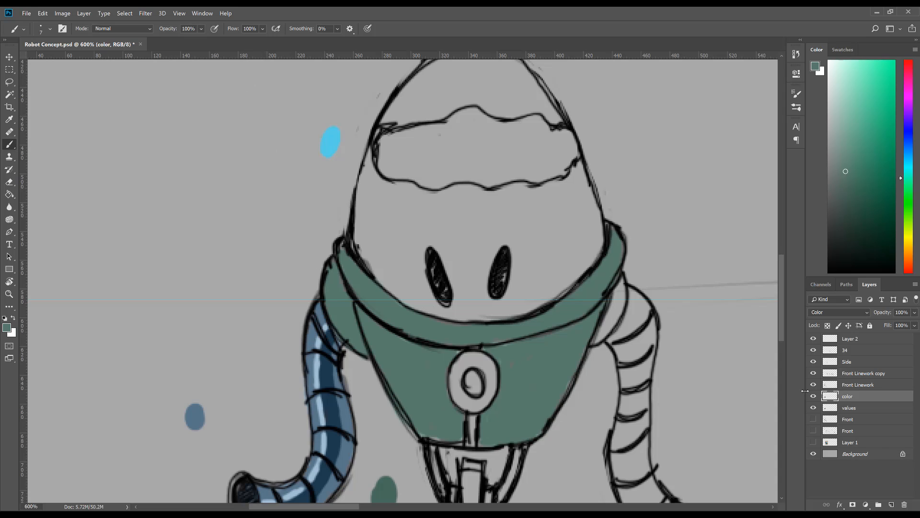
pyautogui.click(869, 410)
pyautogui.click(849, 149)
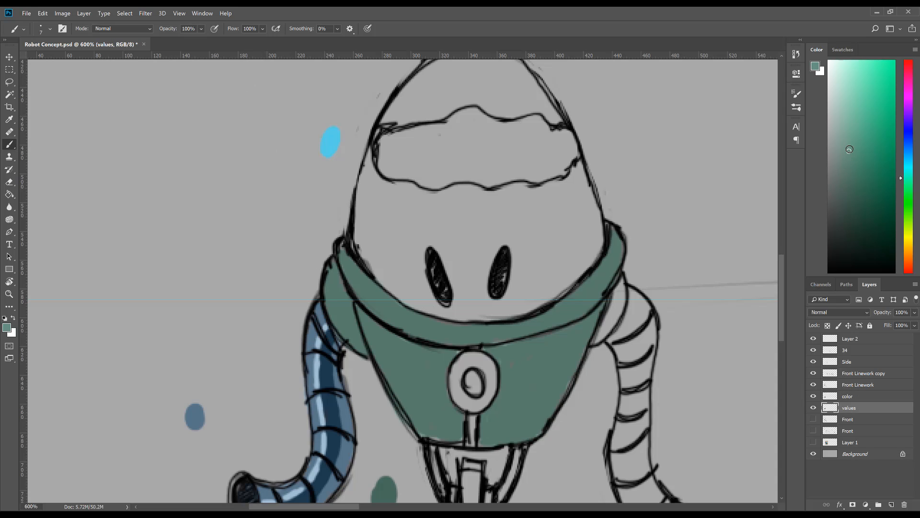
pyautogui.moveTo(846, 162); pyautogui.dragTo(828, 135)
pyautogui.moveTo(332, 308); pyautogui.dragTo(330, 272)
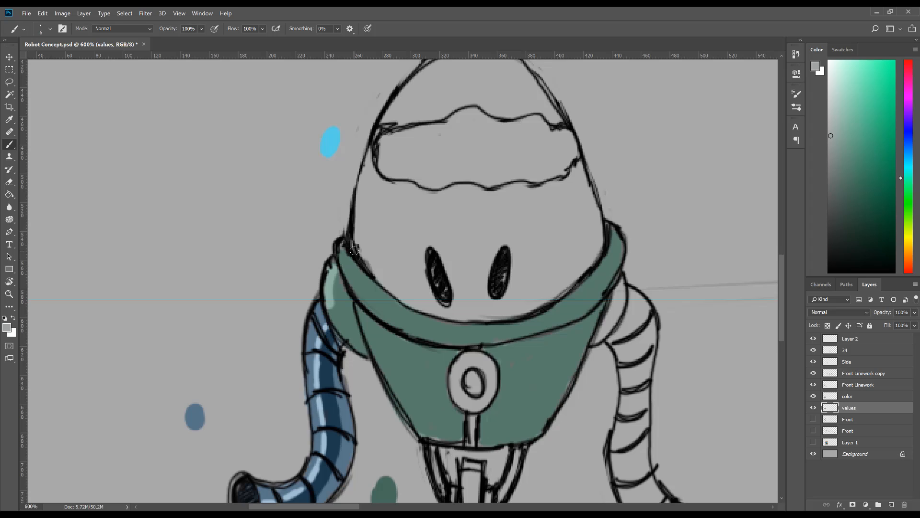
pyautogui.moveTo(348, 245); pyautogui.dragTo(351, 286)
pyautogui.moveTo(345, 251)
pyautogui.mouseDown()
pyautogui.moveTo(359, 268)
pyautogui.moveTo(354, 259)
pyautogui.moveTo(348, 277)
pyautogui.moveTo(351, 268)
pyautogui.moveTo(373, 307)
pyautogui.mouseUp()
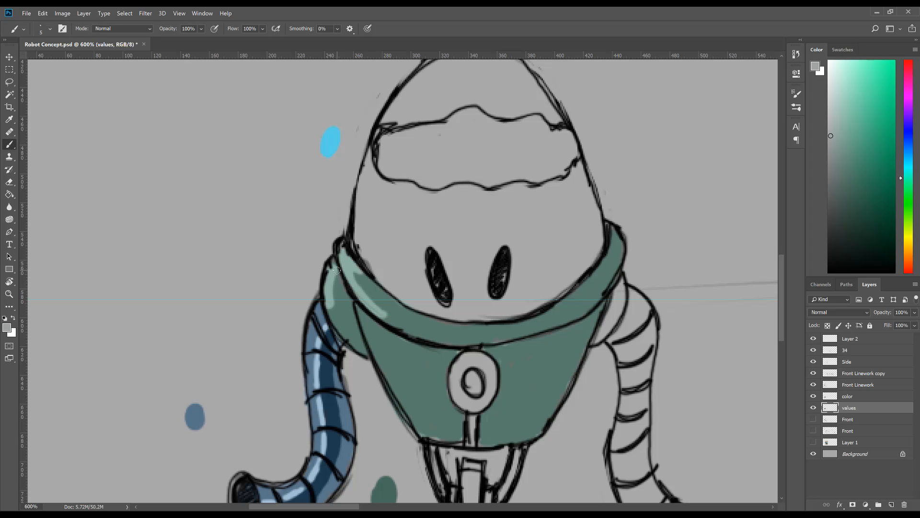
pyautogui.moveTo(337, 270); pyautogui.dragTo(333, 312)
pyautogui.moveTo(338, 277); pyautogui.dragTo(343, 291)
pyautogui.moveTo(405, 298); pyautogui.dragTo(401, 308)
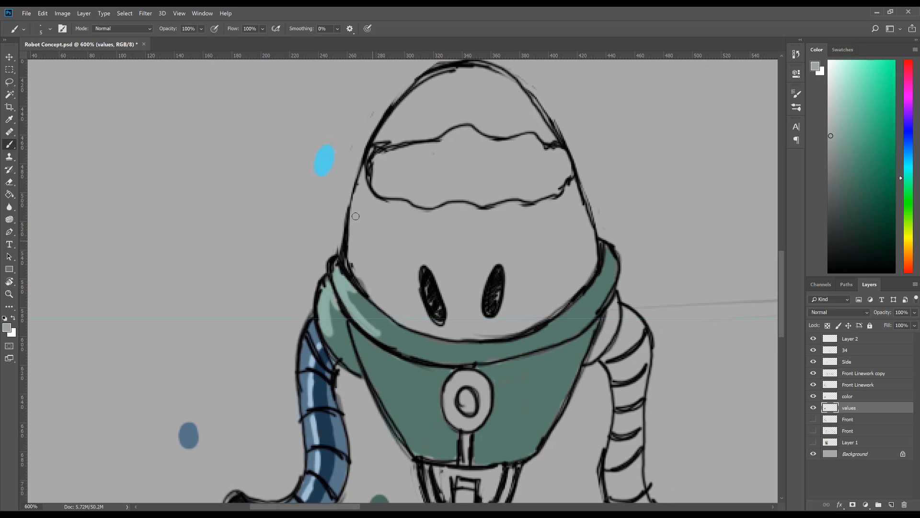
# Step: Sample the light blue swatch and try filling the egg-shaped head with it on the values layer
pyautogui.keyDown('alt'); pyautogui.click(324, 165); pyautogui.keyUp('alt')
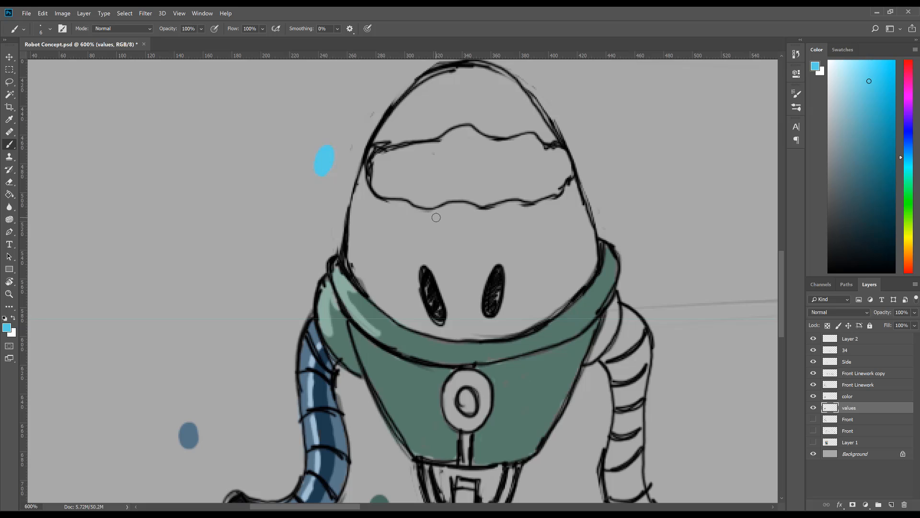
pyautogui.press(']')
pyautogui.press(']')
pyautogui.press(']')
pyautogui.press(']')
pyautogui.press(']')
pyautogui.press(']')
pyautogui.press(']')
pyautogui.press(']')
pyautogui.press(']')
pyautogui.moveTo(474, 139)
pyautogui.mouseDown()
pyautogui.moveTo(438, 240)
pyautogui.moveTo(407, 206)
pyautogui.moveTo(370, 264)
pyautogui.moveTo(387, 286)
pyautogui.moveTo(474, 309)
pyautogui.moveTo(447, 263)
pyautogui.moveTo(425, 300)
pyautogui.moveTo(450, 318)
pyautogui.moveTo(549, 298)
pyautogui.moveTo(567, 275)
pyautogui.moveTo(568, 234)
pyautogui.moveTo(548, 168)
pyautogui.moveTo(517, 267)
pyautogui.moveTo(488, 249)
pyautogui.moveTo(424, 175)
pyautogui.moveTo(377, 213)
pyautogui.moveTo(420, 139)
pyautogui.moveTo(377, 236)
pyautogui.moveTo(410, 130)
pyautogui.moveTo(438, 116)
pyautogui.moveTo(458, 119)
pyautogui.moveTo(461, 106)
pyautogui.moveTo(469, 134)
pyautogui.moveTo(493, 155)
pyautogui.moveTo(476, 94)
pyautogui.moveTo(525, 150)
pyautogui.moveTo(513, 113)
pyautogui.moveTo(484, 87)
pyautogui.moveTo(504, 106)
pyautogui.moveTo(506, 166)
pyautogui.mouseUp()
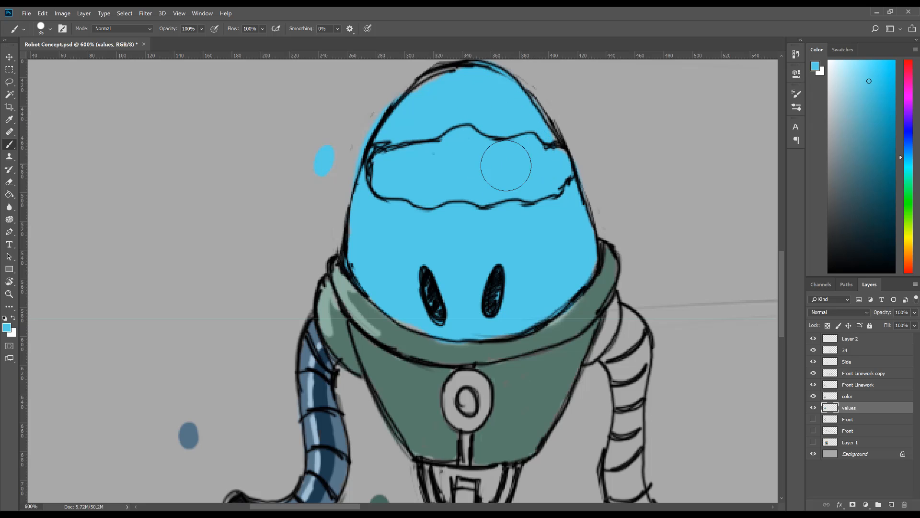
pyautogui.moveTo(431, 218); pyautogui.dragTo(459, 213)
pyautogui.press('[')
pyautogui.press('[')
pyautogui.press('[')
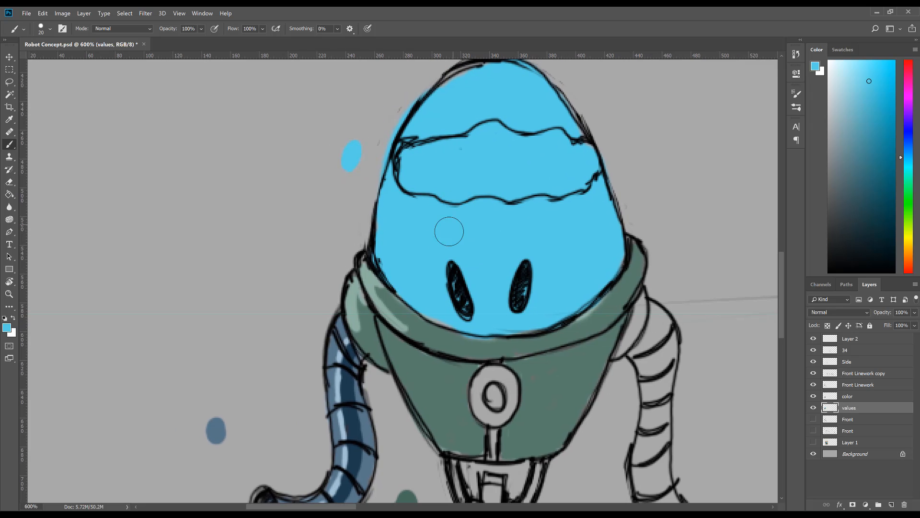
pyautogui.press('[')
pyautogui.press('[')
pyautogui.press('[')
pyautogui.moveTo(424, 314); pyautogui.dragTo(450, 326)
pyautogui.moveTo(511, 335); pyautogui.dragTo(544, 333)
pyautogui.hotkey('ctrl', 'z')
pyautogui.hotkey('ctrl', 'z')
pyautogui.hotkey('ctrl', 'z')
pyautogui.hotkey('ctrl', 'z')
pyautogui.hotkey('ctrl', 'z')
# Step: Fill the whole egg-shaped head with the light blue on the color layer, following its outline down to the collar
pyautogui.hotkey('alt', ']')
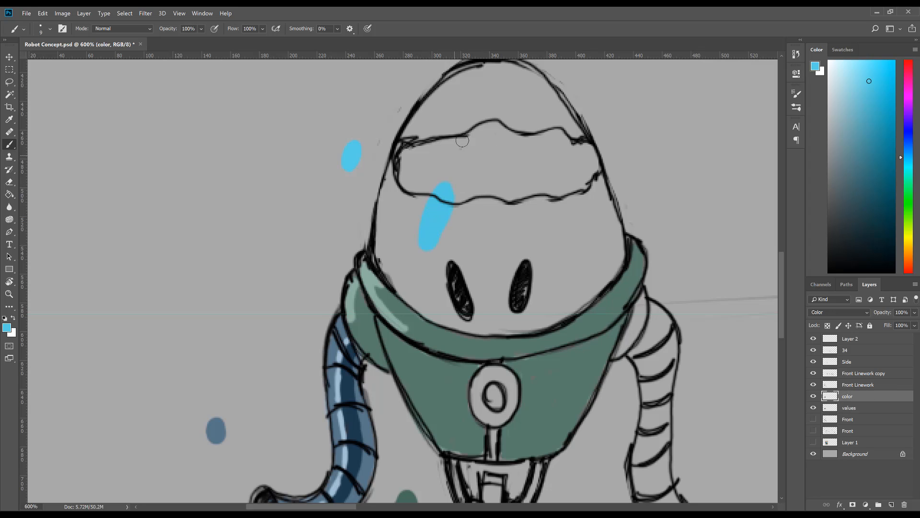
pyautogui.press(']')
pyautogui.press(']')
pyautogui.press(']')
pyautogui.press(']')
pyautogui.press(']')
pyautogui.moveTo(523, 103)
pyautogui.mouseDown()
pyautogui.moveTo(480, 92)
pyautogui.moveTo(444, 119)
pyautogui.moveTo(399, 232)
pyautogui.moveTo(405, 256)
pyautogui.moveTo(433, 278)
pyautogui.moveTo(520, 303)
pyautogui.moveTo(447, 294)
pyautogui.moveTo(447, 302)
pyautogui.moveTo(529, 302)
pyautogui.moveTo(589, 270)
pyautogui.moveTo(594, 245)
pyautogui.moveTo(561, 135)
pyautogui.moveTo(525, 91)
pyautogui.moveTo(459, 188)
pyautogui.moveTo(470, 252)
pyautogui.moveTo(516, 187)
pyautogui.moveTo(544, 251)
pyautogui.mouseUp()
pyautogui.press('[')
pyautogui.press('[')
pyautogui.press('[')
pyautogui.press('[')
pyautogui.press('[')
pyautogui.press('[')
pyautogui.press('[')
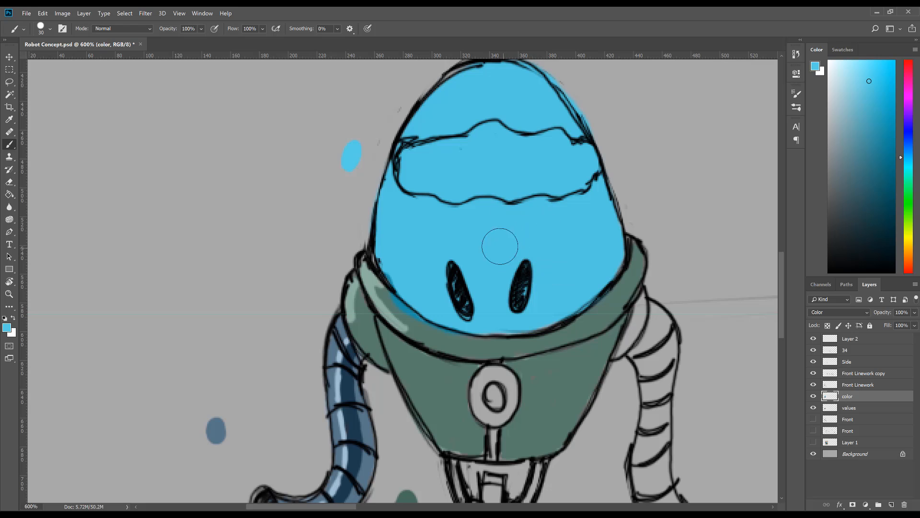
pyautogui.keyDown('alt'); pyautogui.click(419, 326); pyautogui.keyUp('alt')
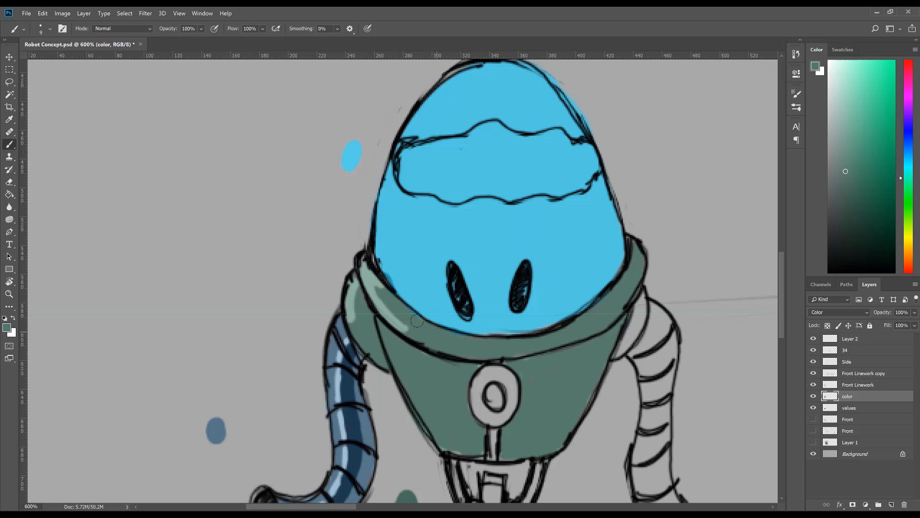
# Step: Pick a dark green-grey and paint shadows along the head's sides and lower edge on the values layer
pyautogui.press('z')
pyautogui.keyDown('alt'); pyautogui.click(543, 358); pyautogui.keyUp('alt')
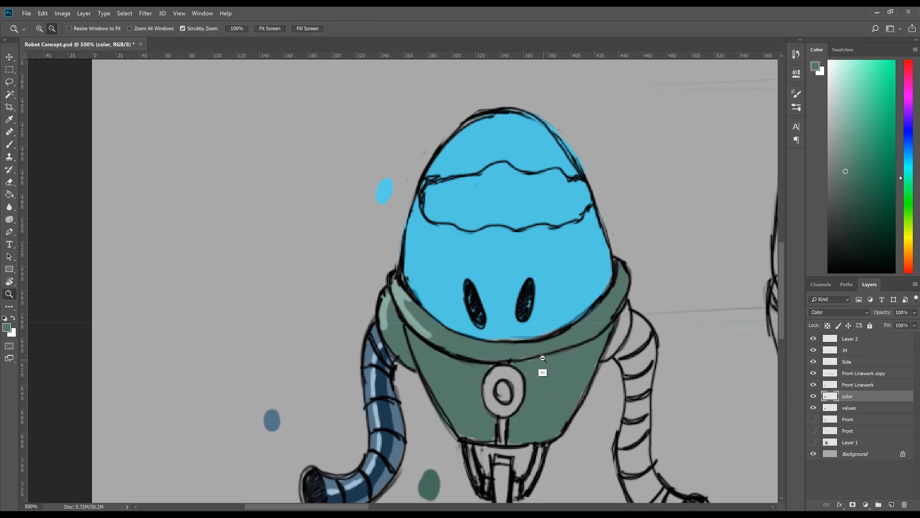
pyautogui.keyDown('alt'); pyautogui.click(543, 358); pyautogui.keyUp('alt')
pyautogui.keyDown('alt'); pyautogui.click(542, 358); pyautogui.keyUp('alt')
pyautogui.moveTo(542, 358); pyautogui.dragTo(462, 255)
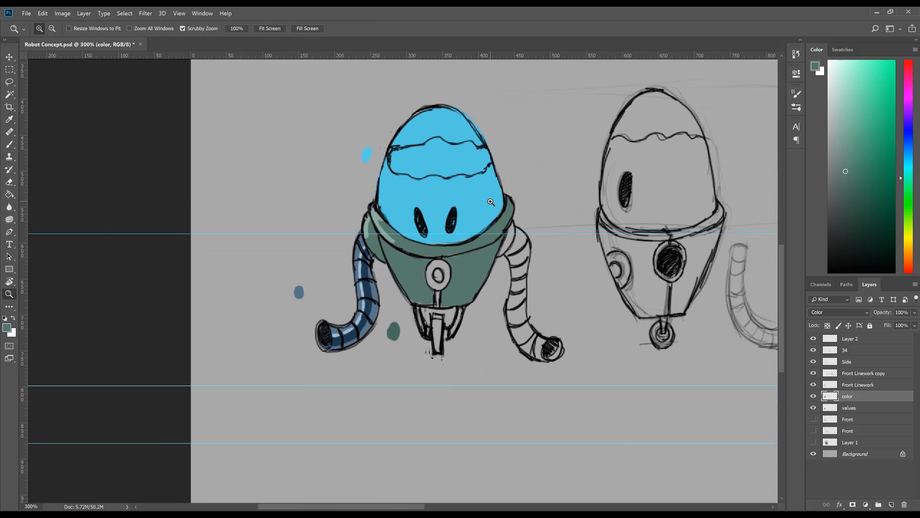
pyautogui.click(454, 229)
pyautogui.click(454, 230)
pyautogui.press('b')
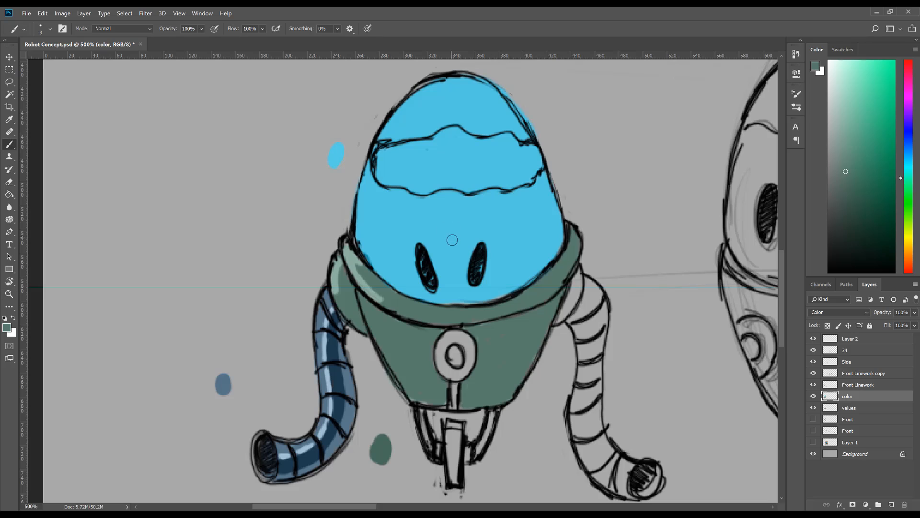
pyautogui.click(860, 408)
pyautogui.click(847, 212)
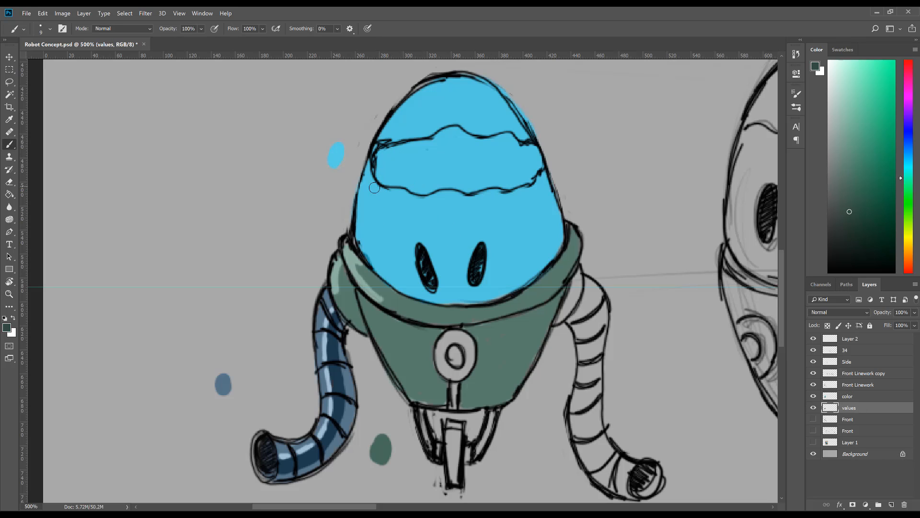
pyautogui.moveTo(369, 171)
pyautogui.mouseDown()
pyautogui.moveTo(365, 247)
pyautogui.moveTo(392, 280)
pyautogui.moveTo(377, 257)
pyautogui.moveTo(422, 294)
pyautogui.moveTo(375, 250)
pyautogui.moveTo(384, 277)
pyautogui.moveTo(421, 296)
pyautogui.moveTo(463, 299)
pyautogui.moveTo(516, 287)
pyautogui.moveTo(535, 268)
pyautogui.moveTo(542, 193)
pyautogui.moveTo(546, 260)
pyautogui.moveTo(540, 198)
pyautogui.moveTo(547, 254)
pyautogui.moveTo(557, 249)
pyautogui.moveTo(541, 185)
pyautogui.moveTo(552, 234)
pyautogui.moveTo(542, 205)
pyautogui.moveTo(536, 259)
pyautogui.mouseUp()
pyautogui.press('[')
pyautogui.press('[')
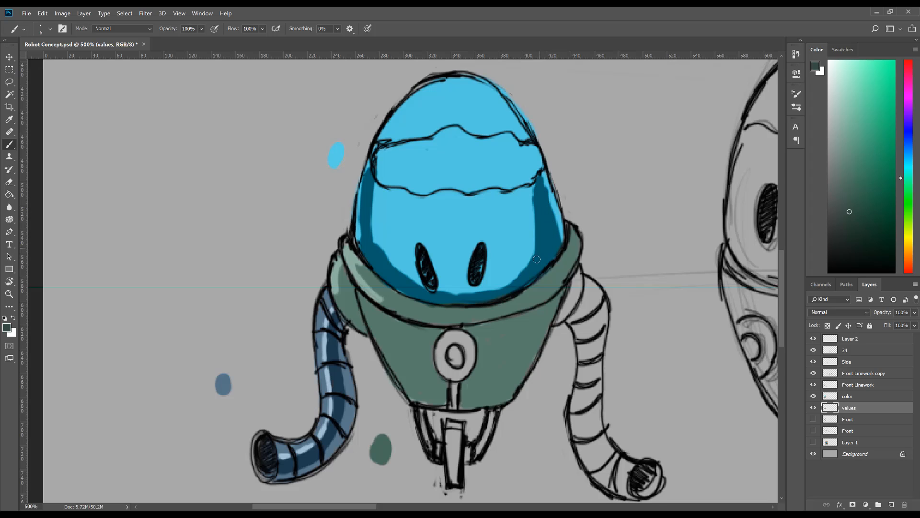
# Step: Try painting sampled light blue along the inner edge of the head's shadow on the values layer, checking it with the color layer hidden
pyautogui.keyDown('alt'); pyautogui.click(386, 235); pyautogui.keyUp('alt')
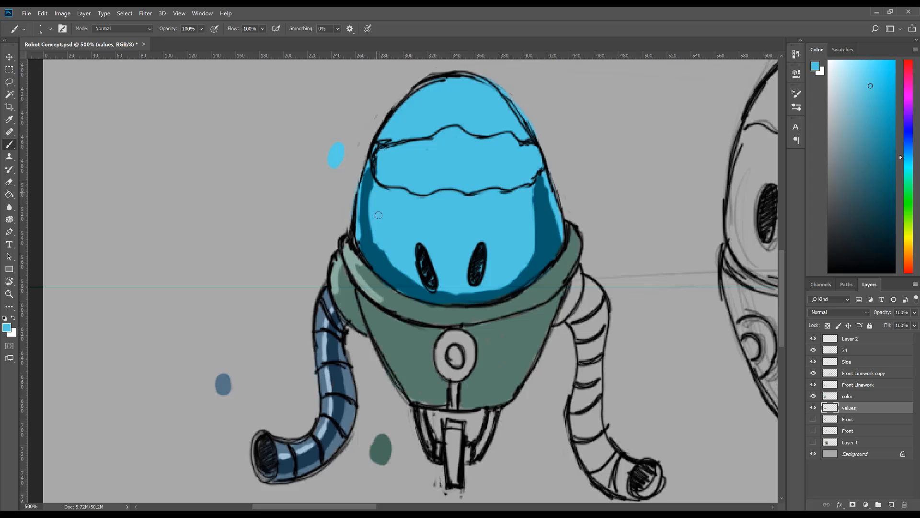
pyautogui.moveTo(386, 250); pyautogui.dragTo(412, 273)
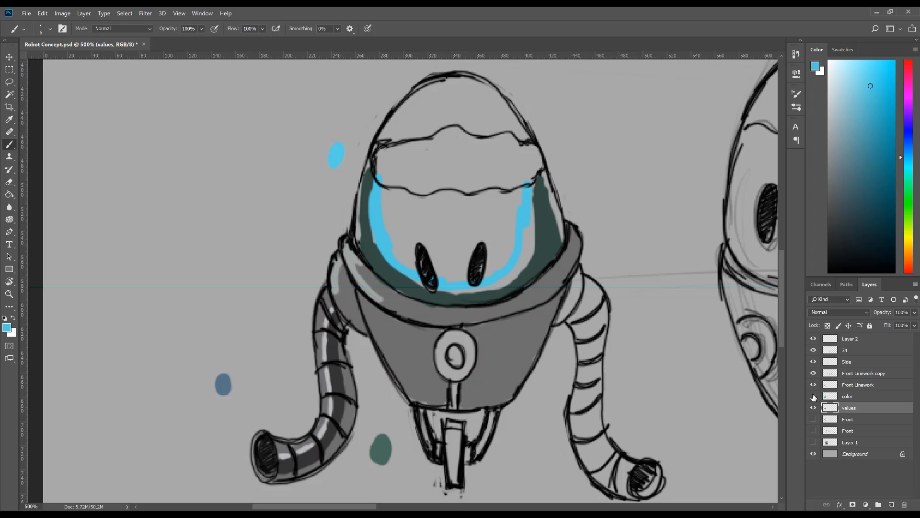
pyautogui.click(855, 400)
pyautogui.click(857, 410)
pyautogui.click(858, 399)
pyautogui.click(860, 411)
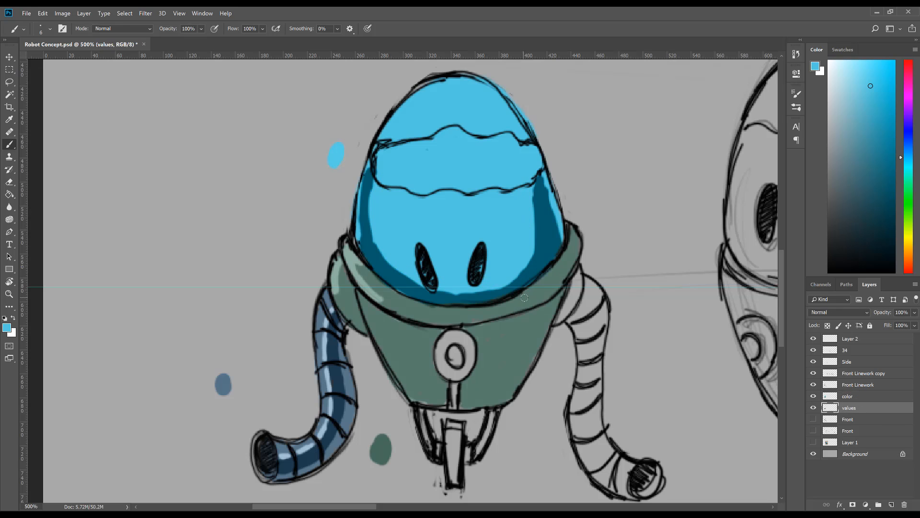
# Step: Sample the collar's mid grey with the color layer hidden and fill the head below the wavy band on the values layer
pyautogui.keyDown('alt'); pyautogui.click(440, 308); pyautogui.keyUp('alt')
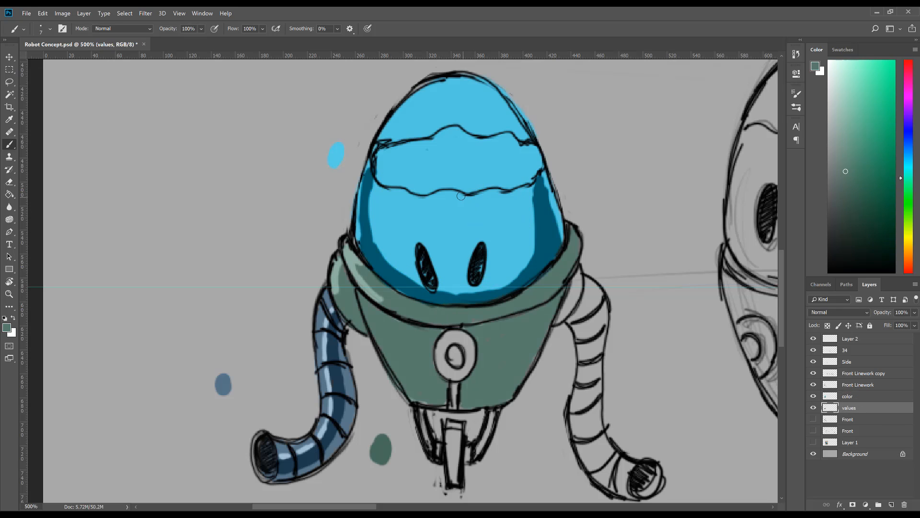
pyautogui.press(']')
pyautogui.press(']')
pyautogui.press(']')
pyautogui.keyDown('alt'); pyautogui.click(421, 314); pyautogui.keyUp('alt')
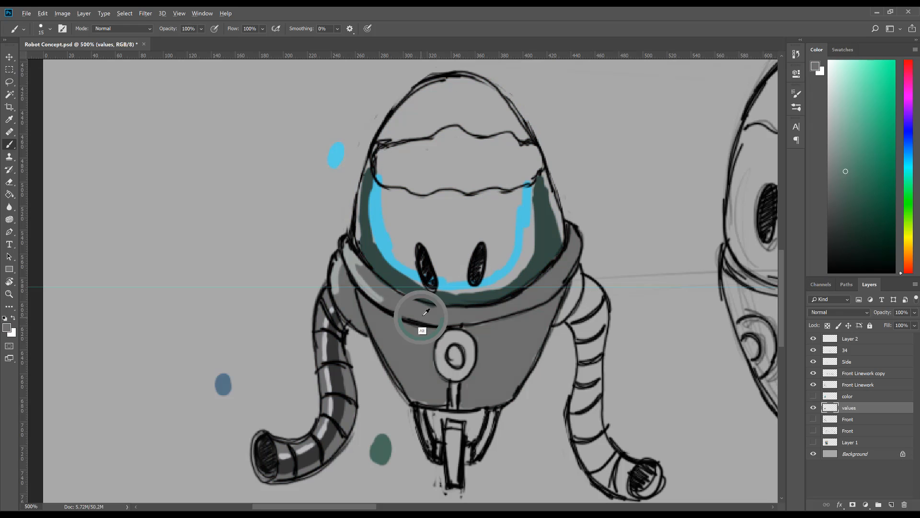
pyautogui.moveTo(413, 150)
pyautogui.mouseDown()
pyautogui.moveTo(381, 221)
pyautogui.moveTo(384, 163)
pyautogui.moveTo(372, 220)
pyautogui.moveTo(369, 204)
pyautogui.moveTo(374, 251)
pyautogui.moveTo(368, 230)
pyautogui.moveTo(388, 262)
pyautogui.moveTo(392, 246)
pyautogui.moveTo(383, 262)
pyautogui.moveTo(422, 295)
pyautogui.moveTo(428, 277)
pyautogui.moveTo(498, 287)
pyautogui.moveTo(484, 291)
pyautogui.moveTo(506, 284)
pyautogui.moveTo(498, 279)
pyautogui.moveTo(518, 255)
pyautogui.moveTo(527, 177)
pyautogui.moveTo(550, 242)
pyautogui.moveTo(514, 276)
pyautogui.moveTo(526, 255)
pyautogui.moveTo(488, 271)
pyautogui.moveTo(519, 275)
pyautogui.moveTo(550, 247)
pyautogui.moveTo(543, 229)
pyautogui.moveTo(551, 250)
pyautogui.mouseUp()
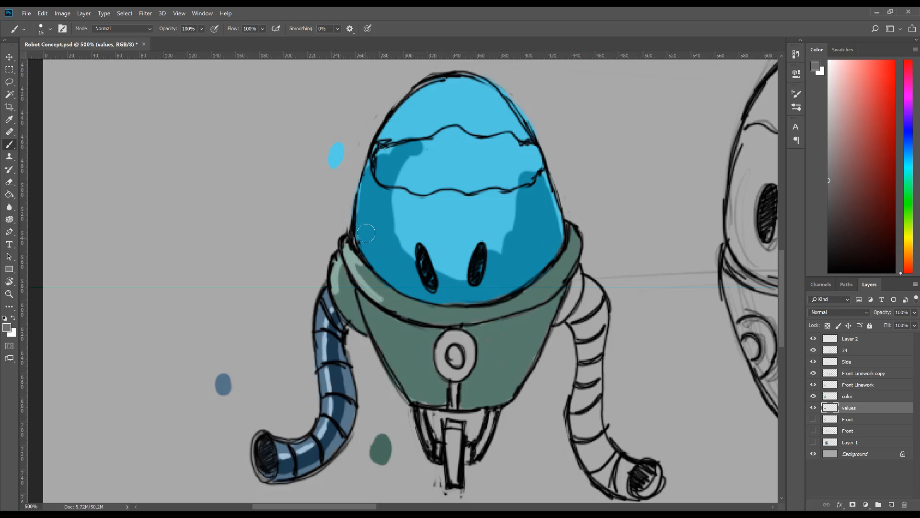
pyautogui.moveTo(365, 198)
pyautogui.mouseDown()
pyautogui.moveTo(406, 223)
pyautogui.moveTo(399, 219)
pyautogui.moveTo(410, 242)
pyautogui.moveTo(467, 221)
pyautogui.moveTo(476, 248)
pyautogui.moveTo(470, 265)
pyautogui.moveTo(515, 250)
pyautogui.moveTo(450, 263)
pyautogui.moveTo(445, 202)
pyautogui.moveTo(438, 202)
pyautogui.moveTo(455, 197)
pyautogui.moveTo(480, 210)
pyautogui.moveTo(483, 223)
pyautogui.moveTo(525, 225)
pyautogui.moveTo(514, 207)
pyautogui.moveTo(478, 205)
pyautogui.moveTo(546, 200)
pyautogui.mouseUp()
pyautogui.moveTo(552, 240); pyautogui.dragTo(542, 196)
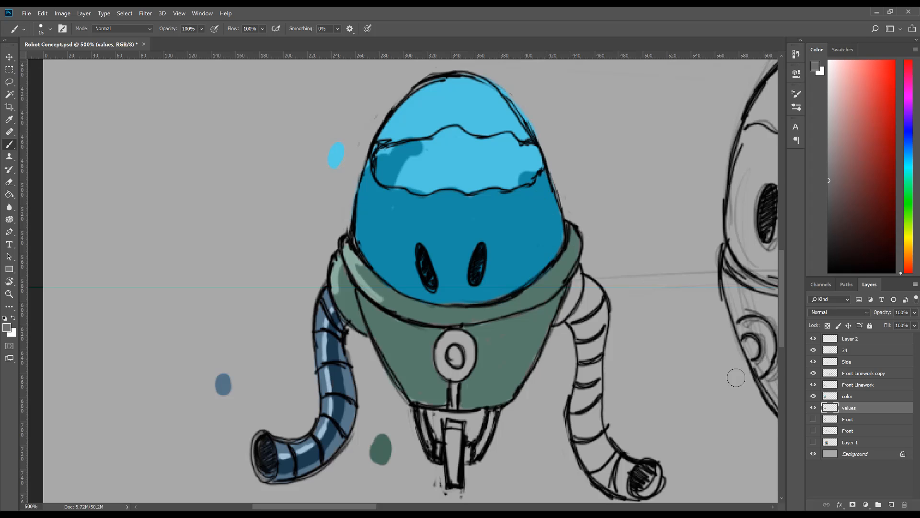
pyautogui.click(813, 396)
pyautogui.click(866, 418)
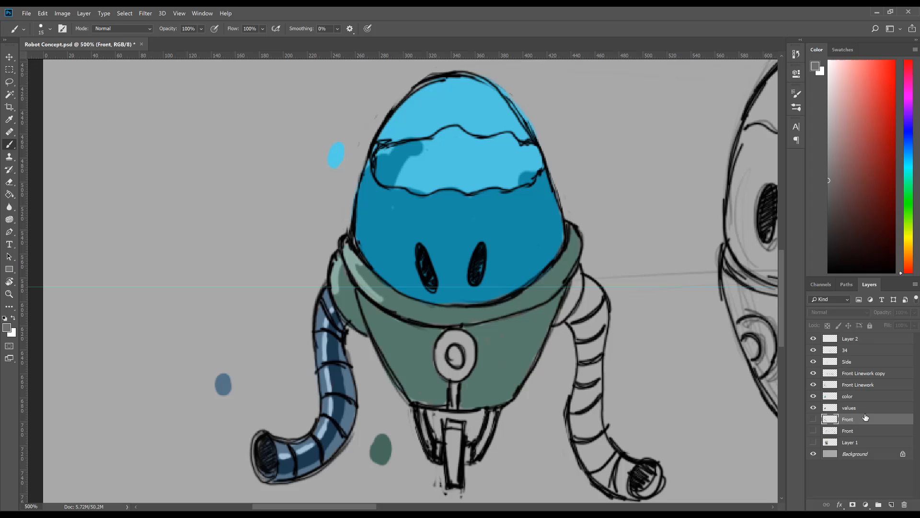
pyautogui.click(402, 236)
pyautogui.click(460, 199)
# Step: Pick a darker grey and paint a thin shadow along the head's sides and lower edge on the values layer with a smaller brush
pyautogui.click(863, 408)
pyautogui.press('[')
pyautogui.press('[')
pyautogui.press('[')
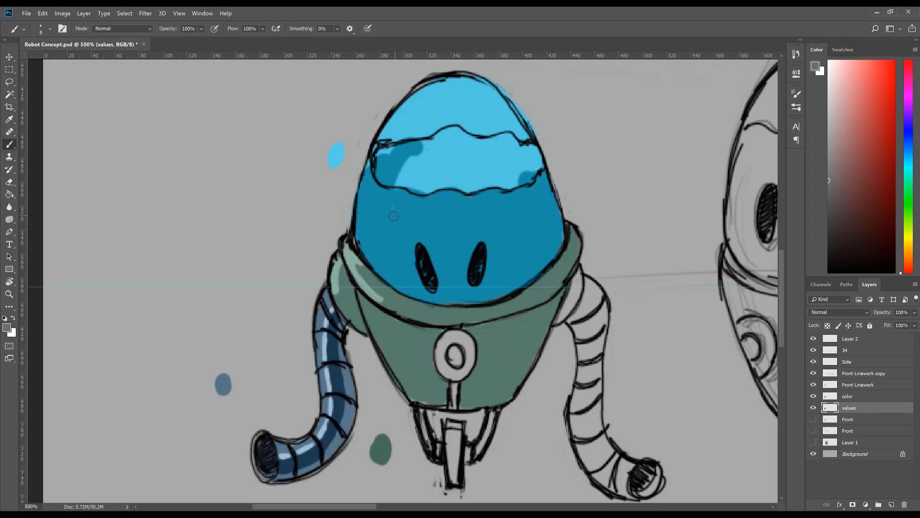
pyautogui.press('[')
pyautogui.click(833, 201)
pyautogui.moveTo(372, 172)
pyautogui.mouseDown()
pyautogui.moveTo(358, 226)
pyautogui.moveTo(371, 258)
pyautogui.moveTo(359, 235)
pyautogui.moveTo(382, 265)
pyautogui.moveTo(366, 183)
pyautogui.moveTo(378, 258)
pyautogui.mouseUp()
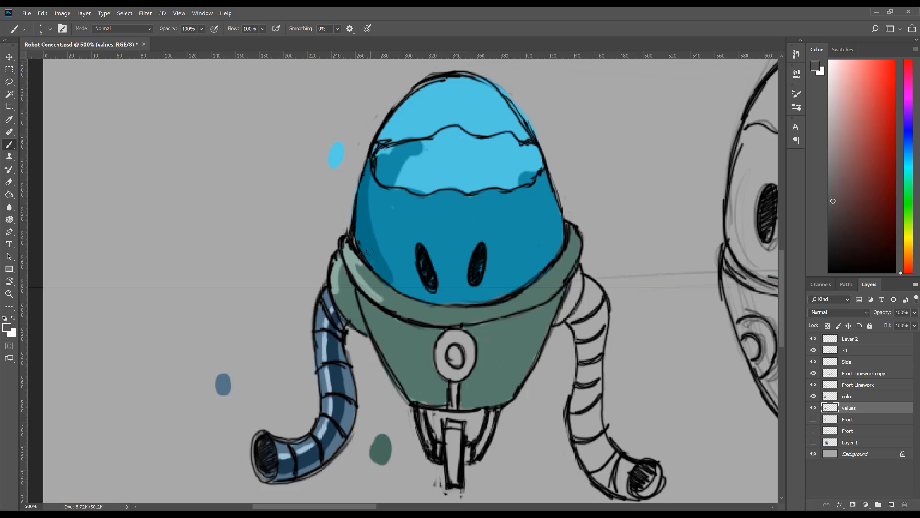
pyautogui.moveTo(395, 289)
pyautogui.mouseDown()
pyautogui.moveTo(463, 301)
pyautogui.moveTo(504, 295)
pyautogui.moveTo(541, 255)
pyautogui.moveTo(542, 180)
pyautogui.moveTo(552, 239)
pyautogui.moveTo(559, 211)
pyautogui.moveTo(559, 242)
pyautogui.moveTo(553, 231)
pyautogui.moveTo(508, 293)
pyautogui.moveTo(421, 292)
pyautogui.moveTo(395, 275)
pyautogui.moveTo(395, 232)
pyautogui.mouseUp()
# Step: Try a light grey rim highlight along the head's left-hand edge on the values layer
pyautogui.moveTo(829, 177); pyautogui.dragTo(824, 121)
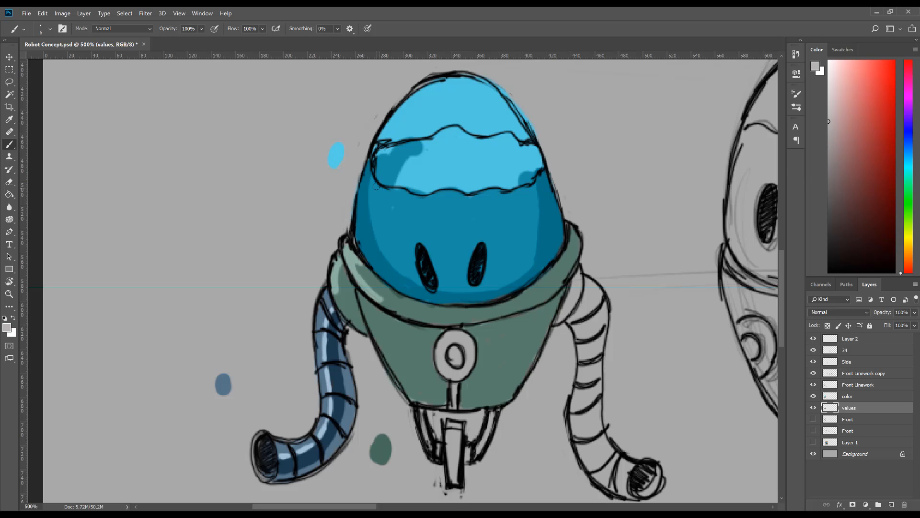
pyautogui.press('[')
pyautogui.moveTo(363, 182)
pyautogui.mouseDown()
pyautogui.moveTo(355, 212)
pyautogui.moveTo(367, 161)
pyautogui.moveTo(359, 247)
pyautogui.moveTo(367, 174)
pyautogui.moveTo(355, 231)
pyautogui.moveTo(374, 274)
pyautogui.mouseUp()
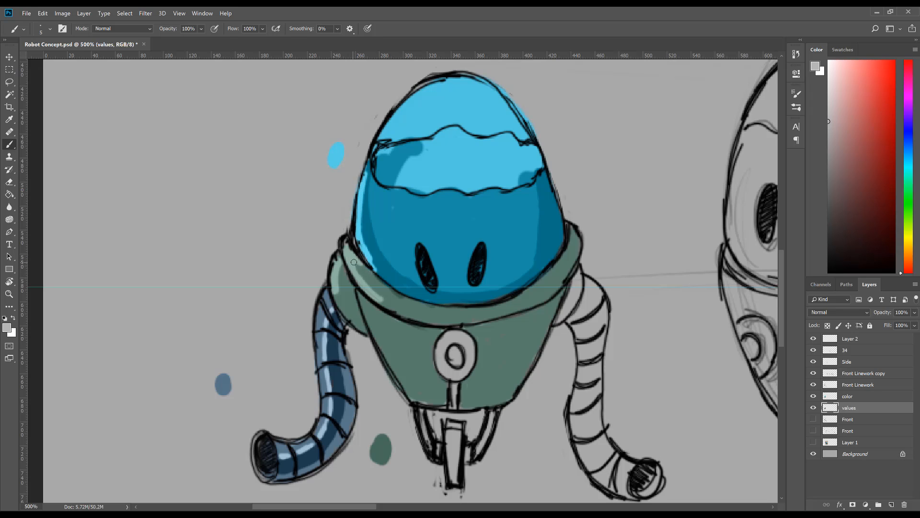
pyautogui.hotkey('ctrl', 'z')
pyautogui.hotkey('ctrl', 'z')
pyautogui.hotkey('ctrl', 'z')
pyautogui.hotkey('ctrl', 'z')
pyautogui.hotkey('ctrl', 'z')
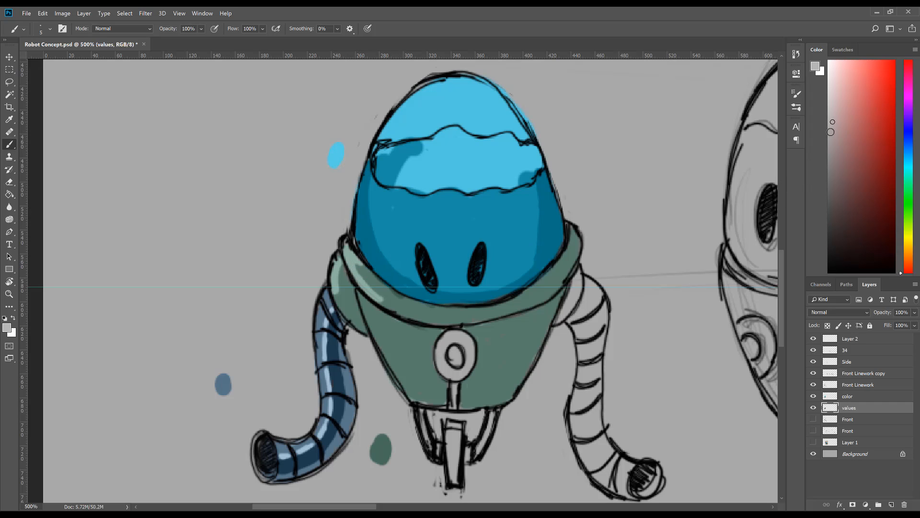
# Step: Pick a slightly darker light grey and paint the head's left-hand rim and a patch on the crown on the values layer
pyautogui.click(828, 148)
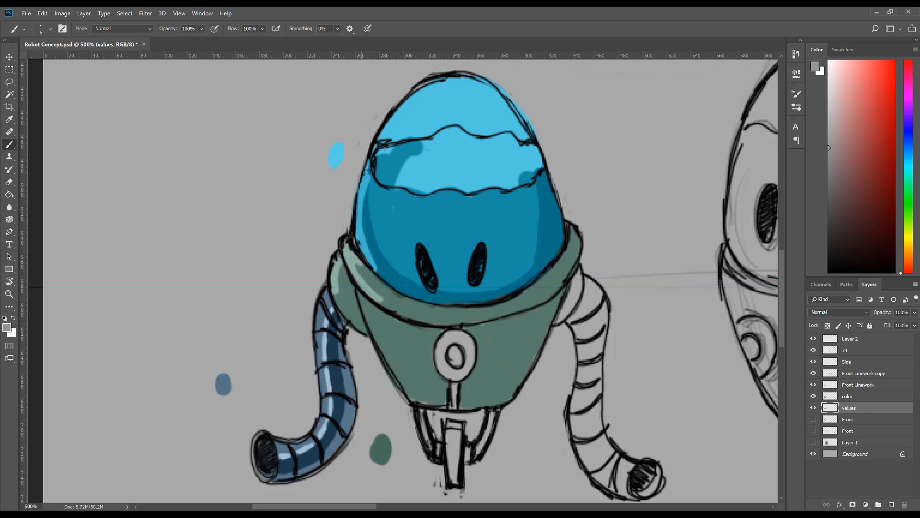
pyautogui.moveTo(433, 87)
pyautogui.mouseDown()
pyautogui.moveTo(407, 122)
pyautogui.moveTo(432, 96)
pyautogui.moveTo(413, 117)
pyautogui.mouseUp()
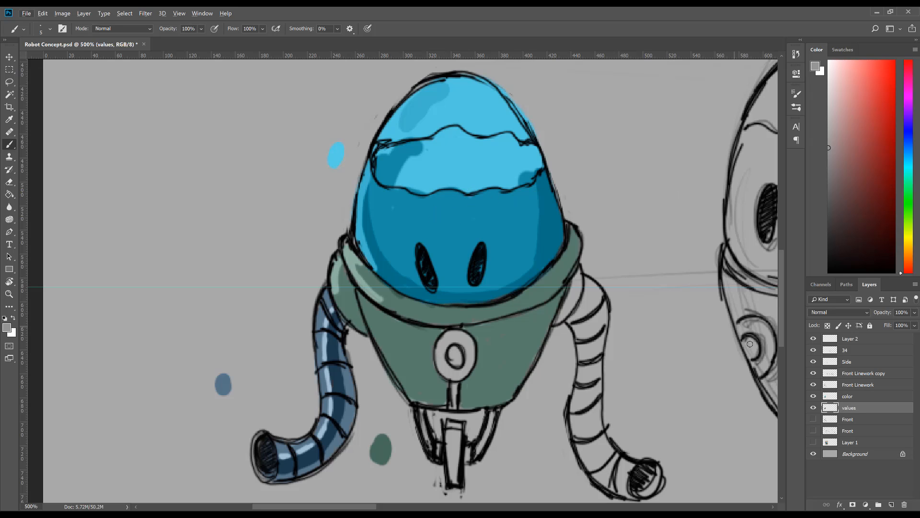
# Step: Hide the color layer and fill the wavy band across the head with the mid grey on the values layer
pyautogui.click(814, 396)
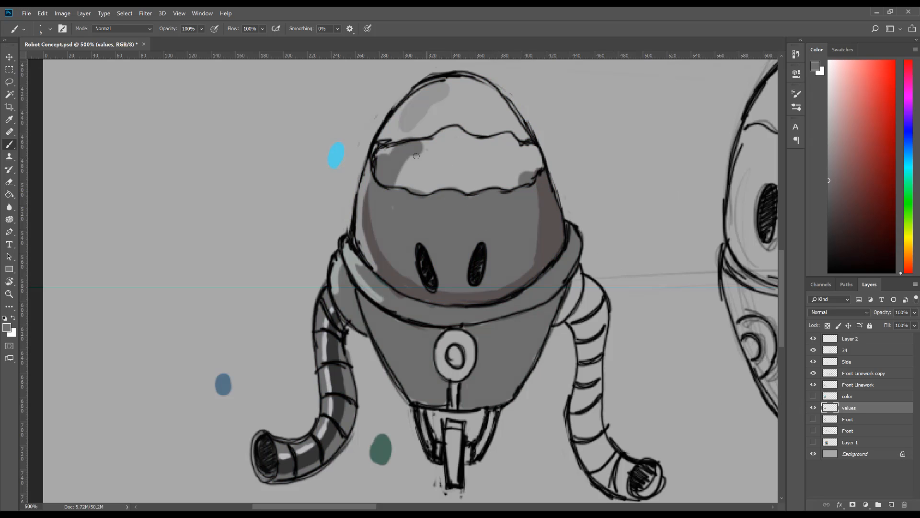
pyautogui.press(']')
pyautogui.press(']')
pyautogui.press(']')
pyautogui.press(']')
pyautogui.moveTo(413, 154)
pyautogui.mouseDown()
pyautogui.moveTo(414, 173)
pyautogui.moveTo(406, 180)
pyautogui.moveTo(419, 188)
pyautogui.moveTo(465, 175)
pyautogui.moveTo(434, 175)
pyautogui.moveTo(422, 156)
pyautogui.moveTo(456, 133)
pyautogui.moveTo(448, 176)
pyautogui.moveTo(476, 163)
pyautogui.moveTo(485, 187)
pyautogui.moveTo(455, 181)
pyautogui.moveTo(463, 139)
pyautogui.moveTo(509, 139)
pyautogui.moveTo(483, 175)
pyautogui.moveTo(496, 165)
pyautogui.moveTo(507, 183)
pyautogui.moveTo(509, 162)
pyautogui.moveTo(528, 164)
pyautogui.moveTo(529, 147)
pyautogui.moveTo(536, 167)
pyautogui.mouseUp()
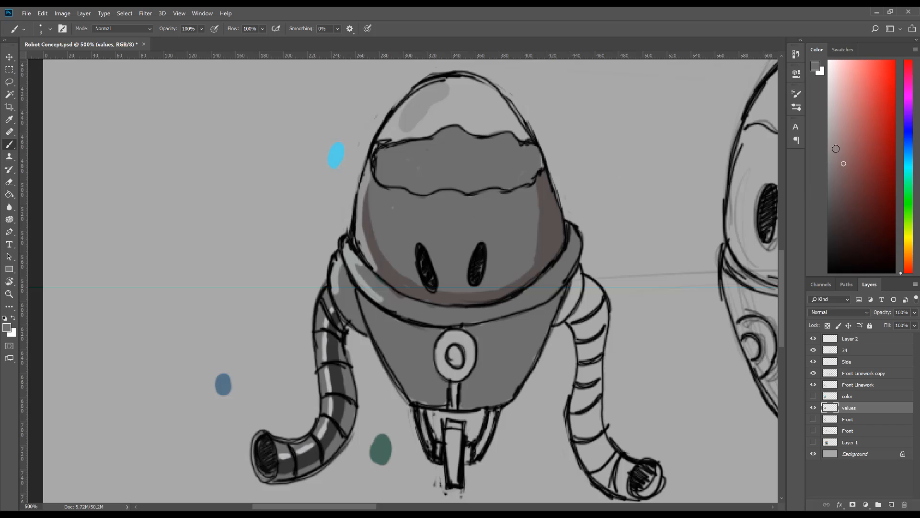
# Step: Fill the crown above the wavy band light grey and add a brighter highlight at its upper left, with the color layer shown again
pyautogui.click(831, 123)
pyautogui.moveTo(400, 134)
pyautogui.mouseDown()
pyautogui.moveTo(402, 112)
pyautogui.moveTo(388, 133)
pyautogui.moveTo(420, 128)
pyautogui.moveTo(413, 108)
pyautogui.moveTo(438, 94)
pyautogui.moveTo(424, 98)
pyautogui.moveTo(448, 116)
pyautogui.moveTo(432, 125)
pyautogui.moveTo(455, 117)
pyautogui.moveTo(520, 135)
pyautogui.moveTo(475, 87)
pyautogui.mouseUp()
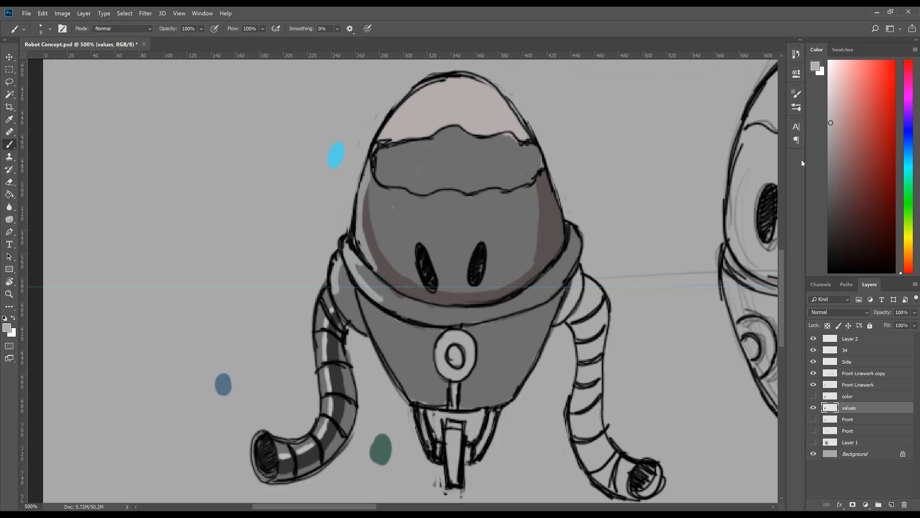
pyautogui.click(830, 103)
pyautogui.click(814, 396)
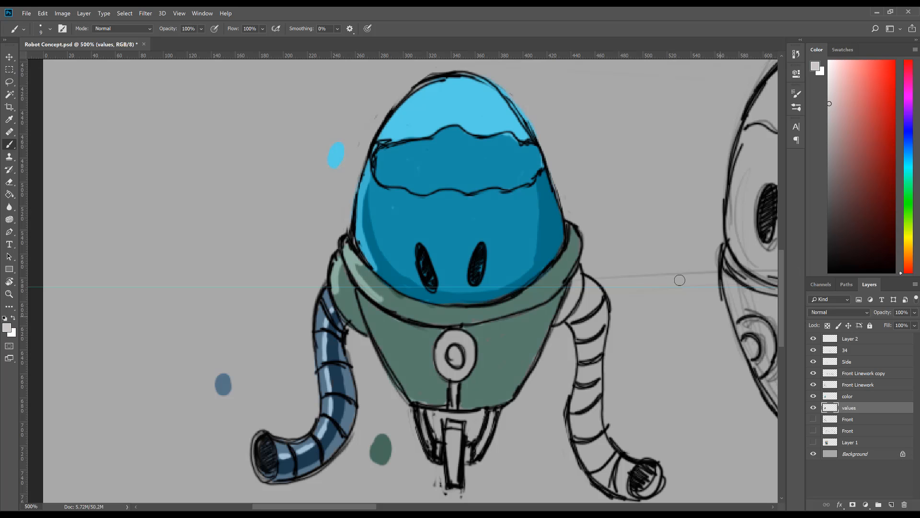
pyautogui.moveTo(422, 94); pyautogui.dragTo(399, 116)
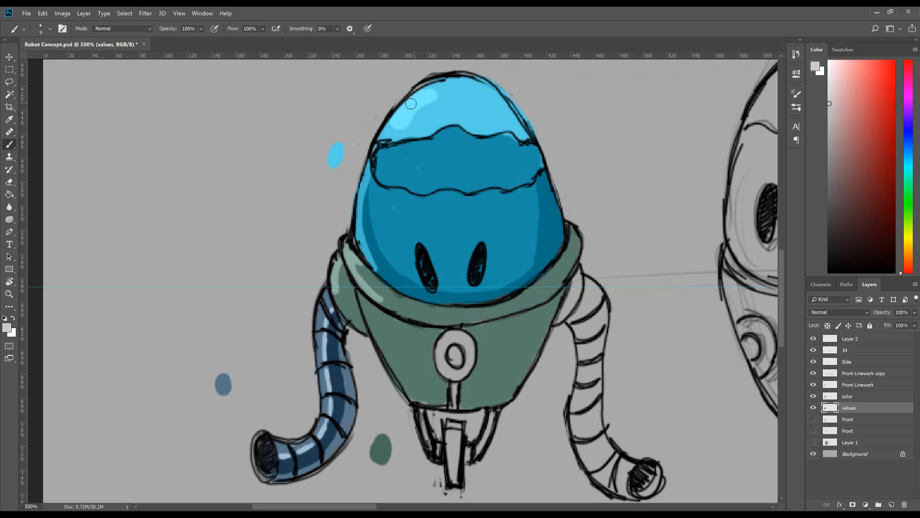
# Step: Try a near-white spot inside the crown's highlight on the values layer
pyautogui.click(828, 74)
pyautogui.moveTo(415, 98); pyautogui.dragTo(404, 114)
pyautogui.press('z')
pyautogui.keyDown('alt'); pyautogui.click(448, 271); pyautogui.keyUp('alt')
pyautogui.keyDown('alt'); pyautogui.click(449, 271); pyautogui.keyUp('alt')
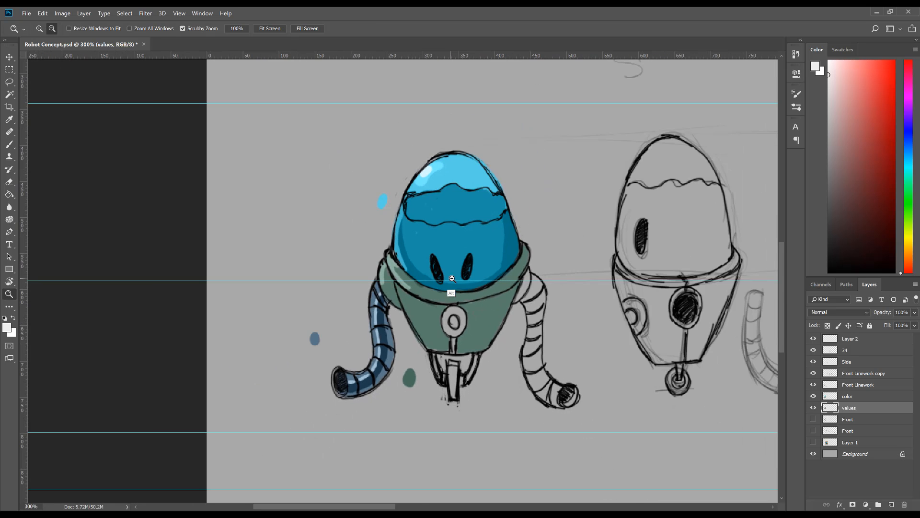
pyautogui.click(583, 195)
pyautogui.hotkey('ctrl', 'z')
# Step: Pick a softer light grey, paint a smaller spot inside the crown's highlight and check it at a reduced zoom
pyautogui.click(829, 95)
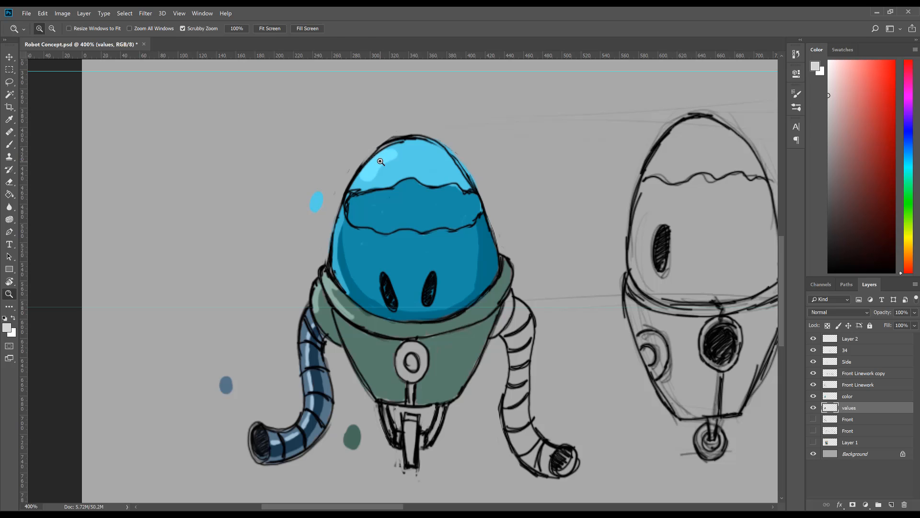
pyautogui.press('b')
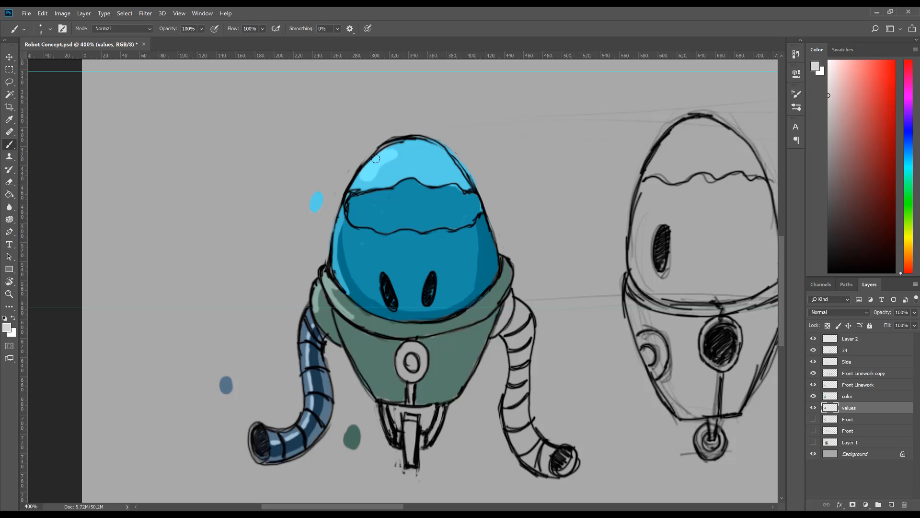
pyautogui.press('z')
pyautogui.keyDown('alt'); pyautogui.click(444, 321); pyautogui.keyUp('alt')
pyautogui.keyDown('alt'); pyautogui.click(444, 321); pyautogui.keyUp('alt')
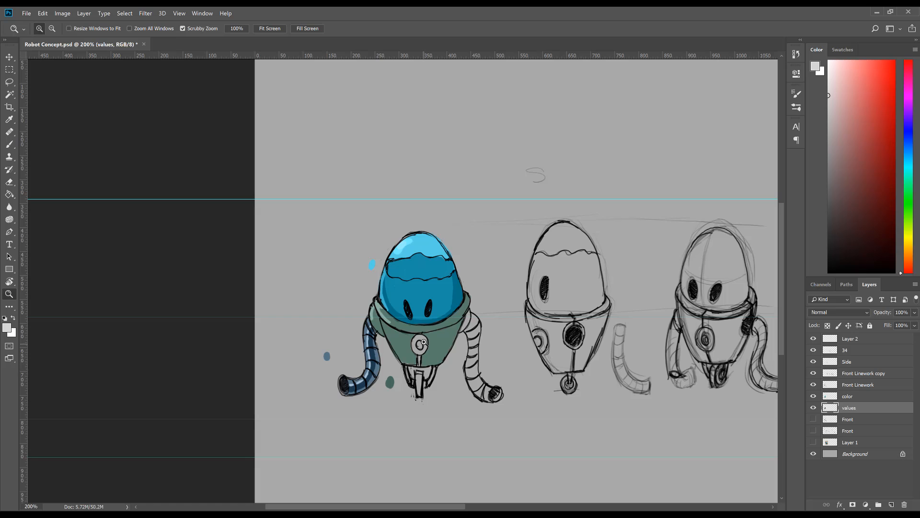
pyautogui.click(420, 321)
pyautogui.click(420, 321)
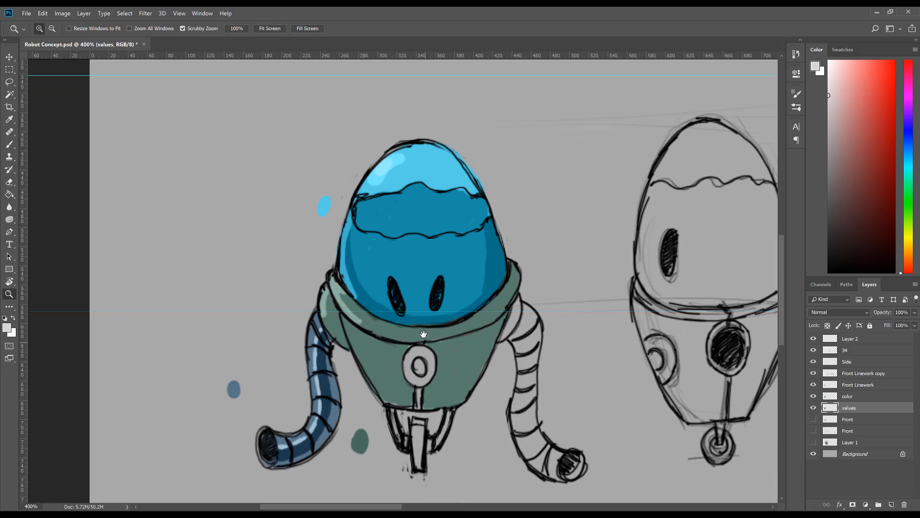
# Step: Paint the centre of the round chest emblem olive green on the values layer, undoing the fill of its outer ring
pyautogui.moveTo(423, 334); pyautogui.dragTo(421, 291)
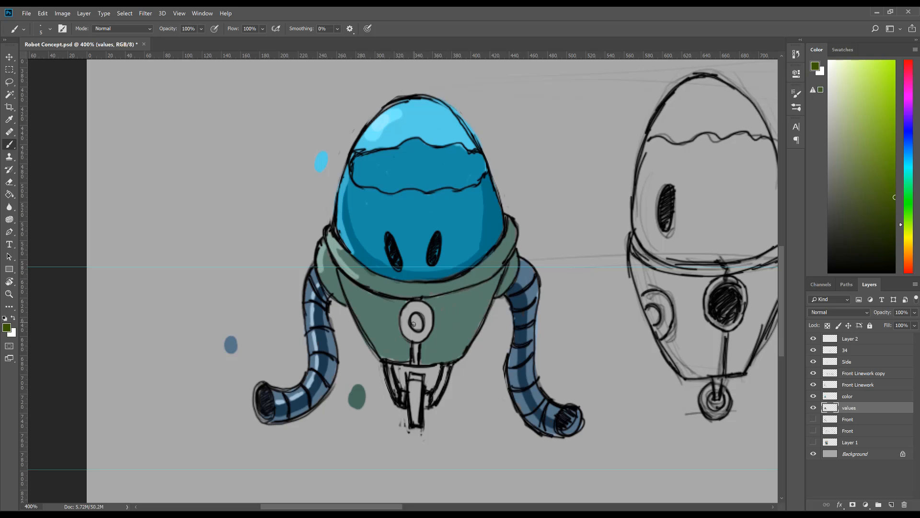
pyautogui.moveTo(414, 325)
pyautogui.mouseDown()
pyautogui.moveTo(412, 339)
pyautogui.moveTo(429, 318)
pyautogui.mouseUp()
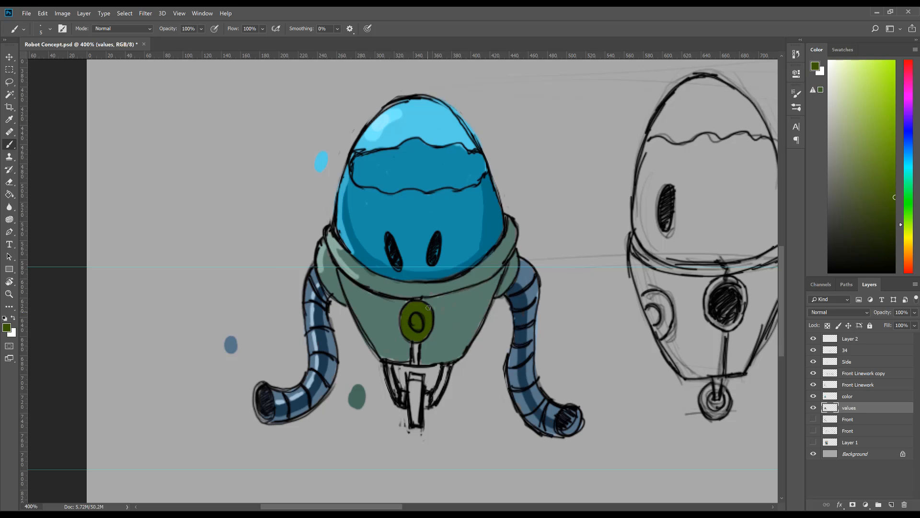
pyautogui.moveTo(895, 189); pyautogui.dragTo(896, 178)
pyautogui.hotkey('ctrl', 'z')
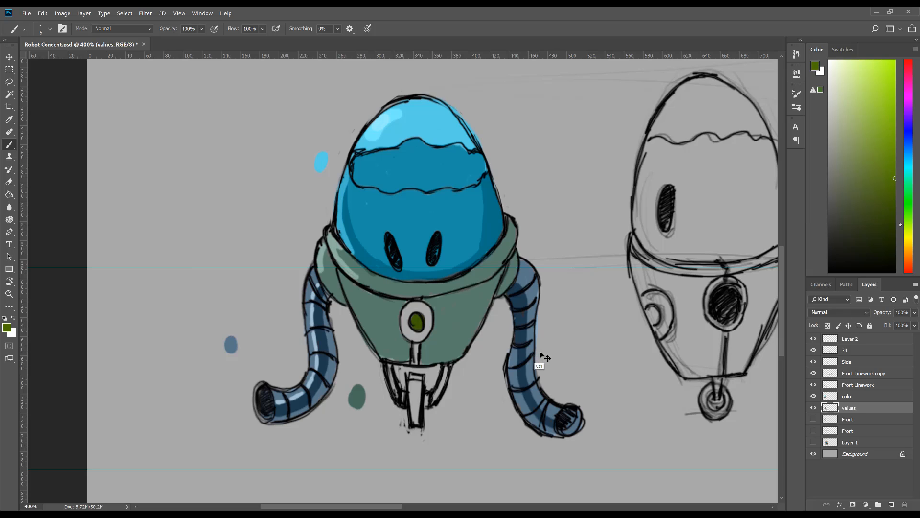
# Step: Undo the olive fill on the values layer and colour the round chest emblem yellow-green on the color layer
pyautogui.hotkey('ctrl', 'z')
pyautogui.hotkey('ctrl', 'z')
pyautogui.click(851, 398)
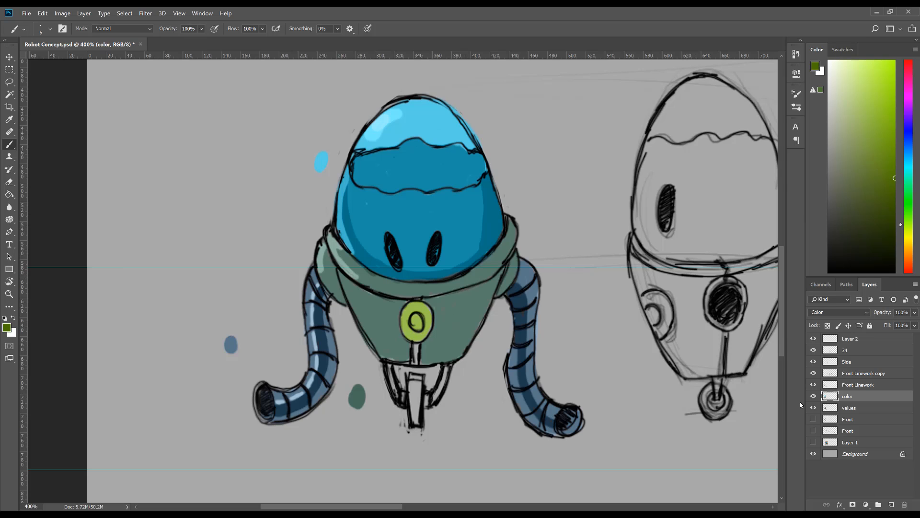
# Step: Shade the chest emblem's outer ring dark grey on the values layer, leaving small light ticks around it
pyautogui.hotkey('alt', '[')
pyautogui.moveTo(831, 203); pyautogui.dragTo(817, 202)
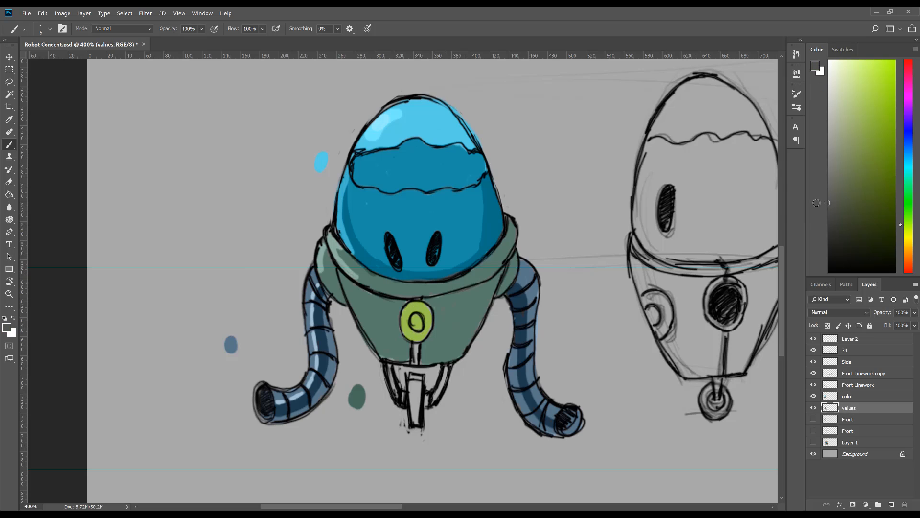
pyautogui.moveTo(409, 305)
pyautogui.mouseDown()
pyautogui.moveTo(400, 327)
pyautogui.moveTo(409, 341)
pyautogui.moveTo(431, 331)
pyautogui.moveTo(426, 304)
pyautogui.moveTo(404, 316)
pyautogui.mouseUp()
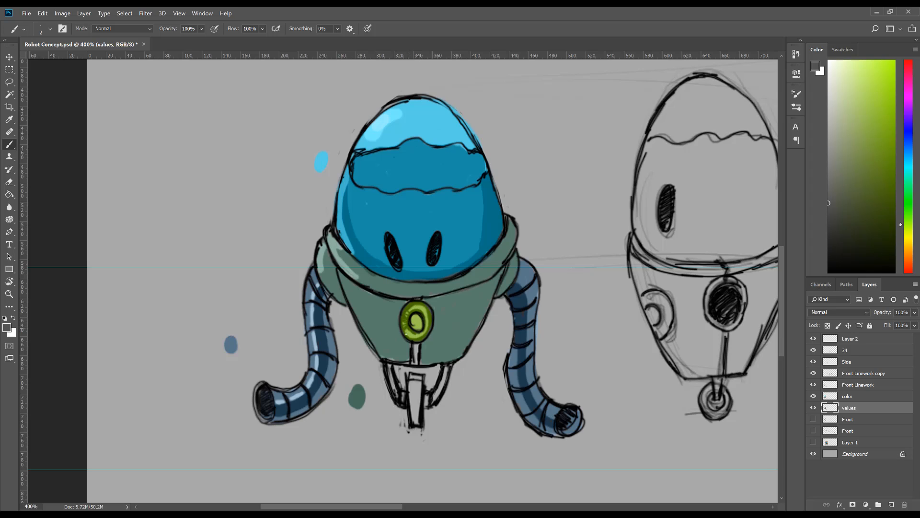
pyautogui.click(814, 396)
# Step: Fill the strip below the chest emblem dark grey on the values layer and tint it with the emblem's green on the color layer
pyautogui.press('z')
pyautogui.moveTo(484, 354); pyautogui.dragTo(450, 327)
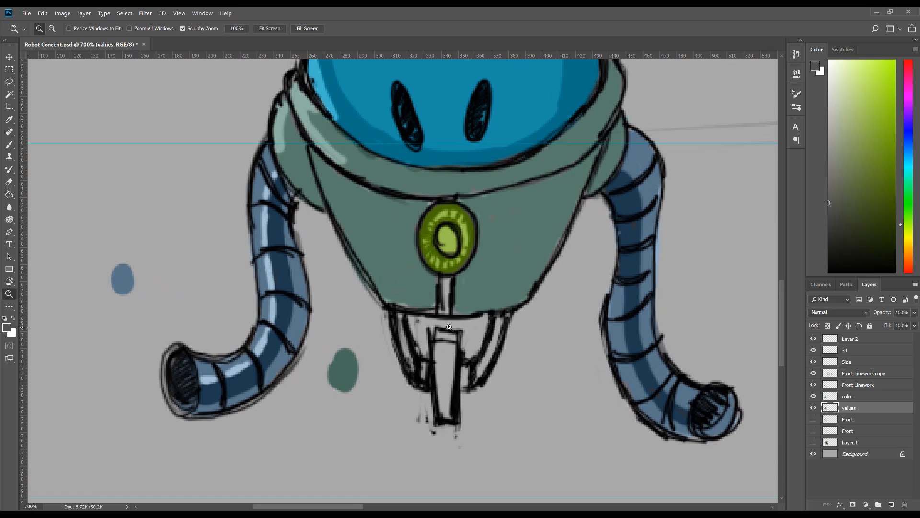
pyautogui.press('b')
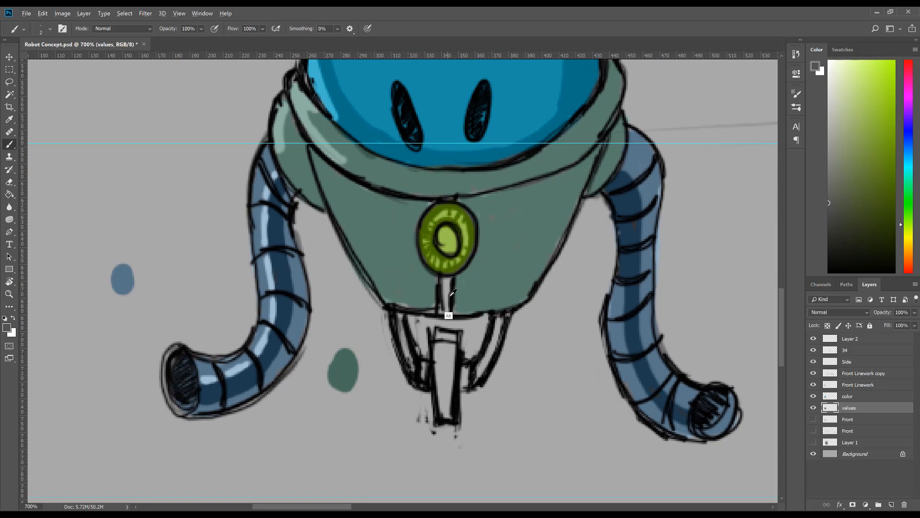
pyautogui.moveTo(447, 279); pyautogui.dragTo(446, 313)
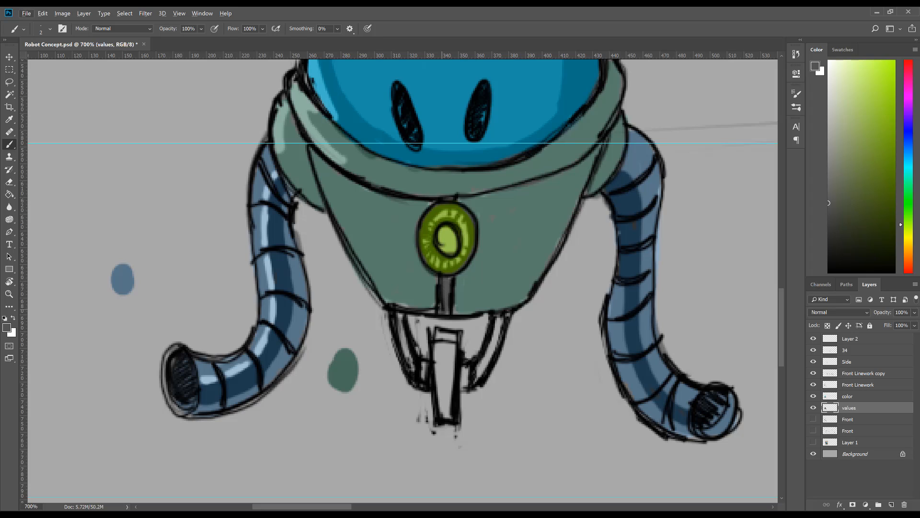
pyautogui.click(856, 399)
pyautogui.keyDown('alt'); pyautogui.click(451, 244); pyautogui.keyUp('alt')
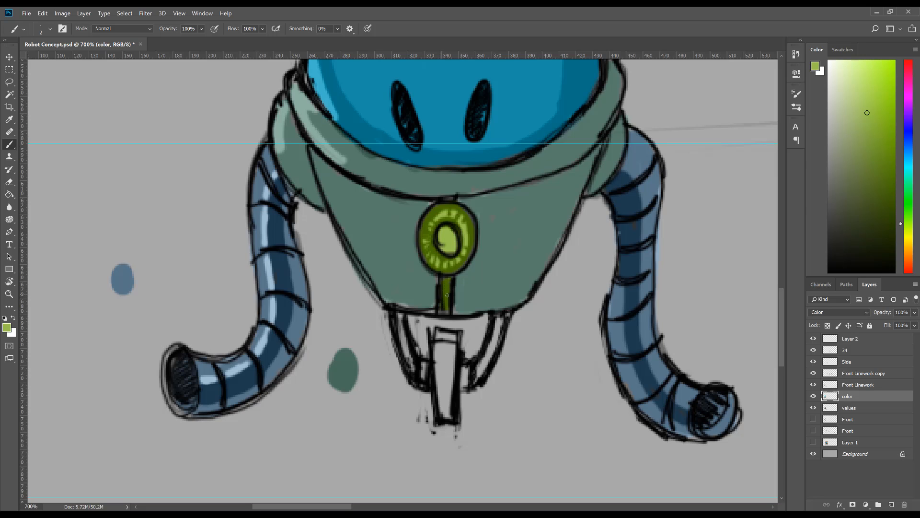
# Step: Reset the brush to black and redraw the outlines along both sides of the front view's lower body on the Front Linework layer
pyautogui.press('z')
pyautogui.keyDown('alt'); pyautogui.click(516, 329); pyautogui.keyUp('alt')
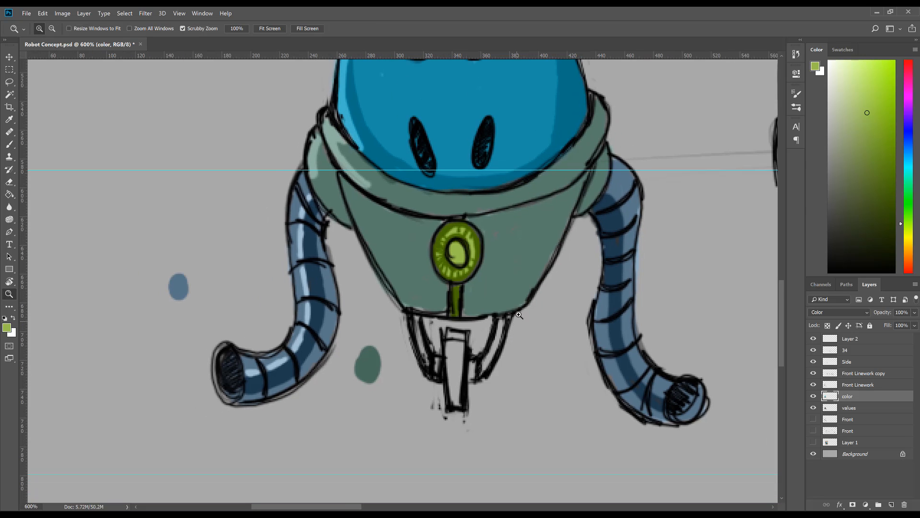
pyautogui.moveTo(520, 303); pyautogui.dragTo(496, 346)
pyautogui.click(881, 388)
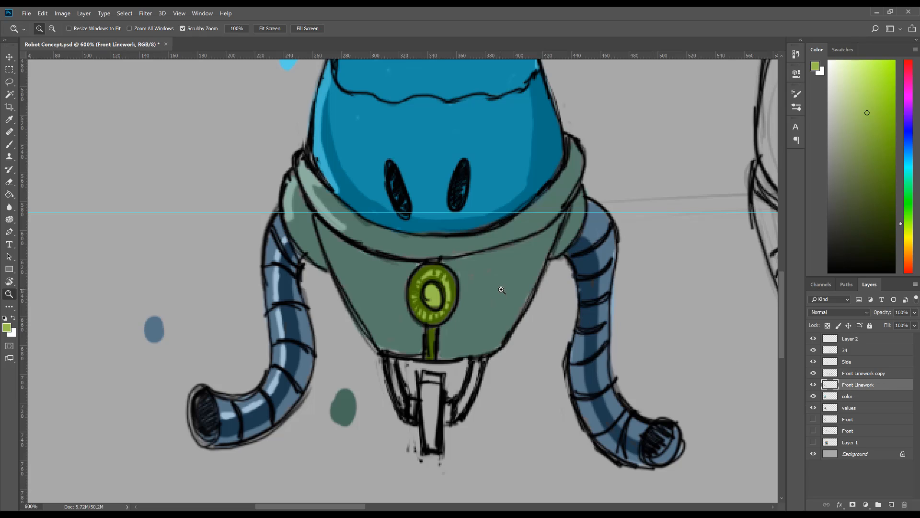
pyautogui.press('b')
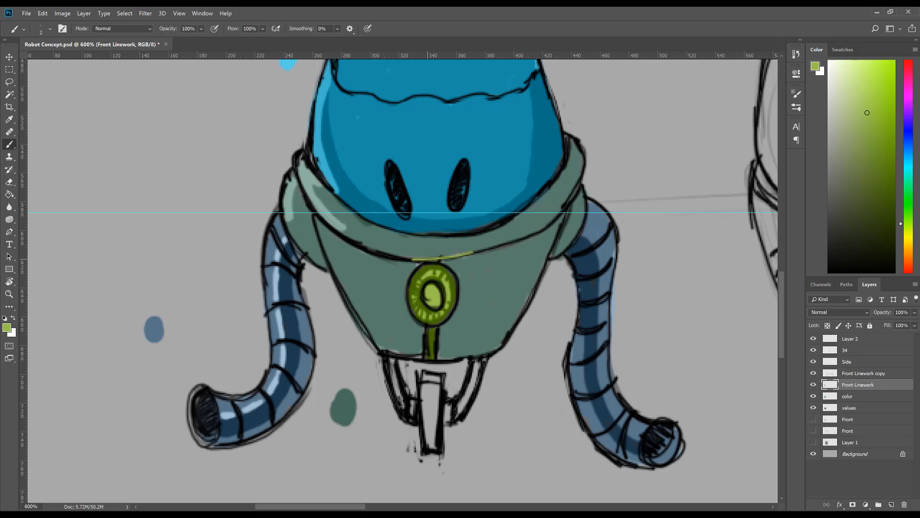
pyautogui.press('d')
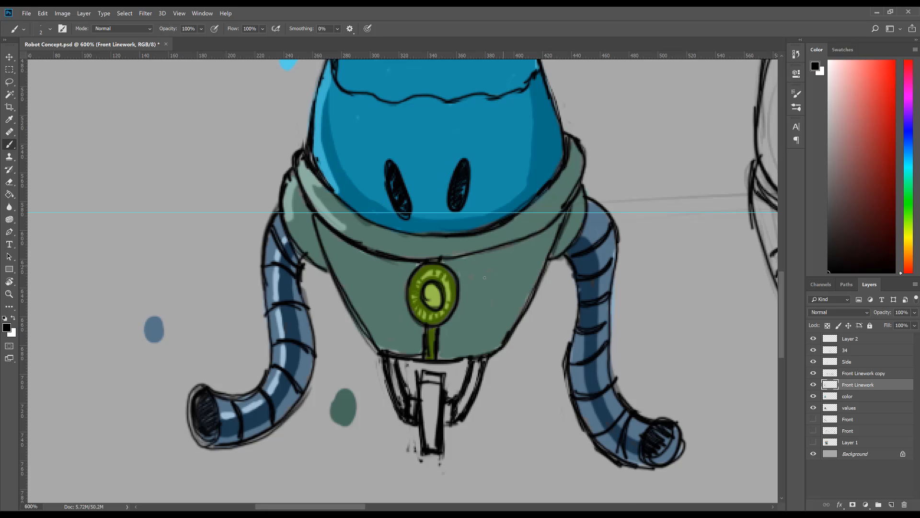
pyautogui.moveTo(491, 272)
pyautogui.mouseDown()
pyautogui.moveTo(438, 318)
pyautogui.moveTo(499, 279)
pyautogui.moveTo(488, 264)
pyautogui.moveTo(494, 328)
pyautogui.moveTo(489, 298)
pyautogui.mouseUp()
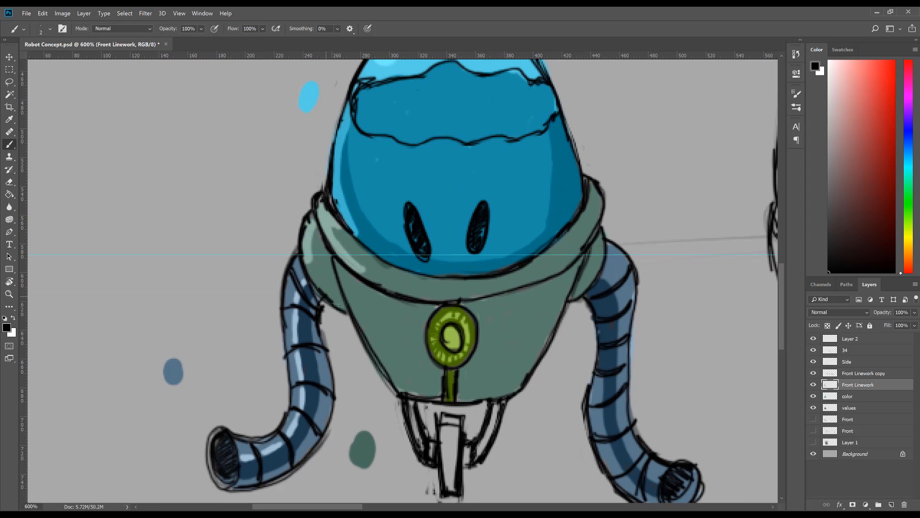
pyautogui.moveTo(339, 279); pyautogui.dragTo(371, 347)
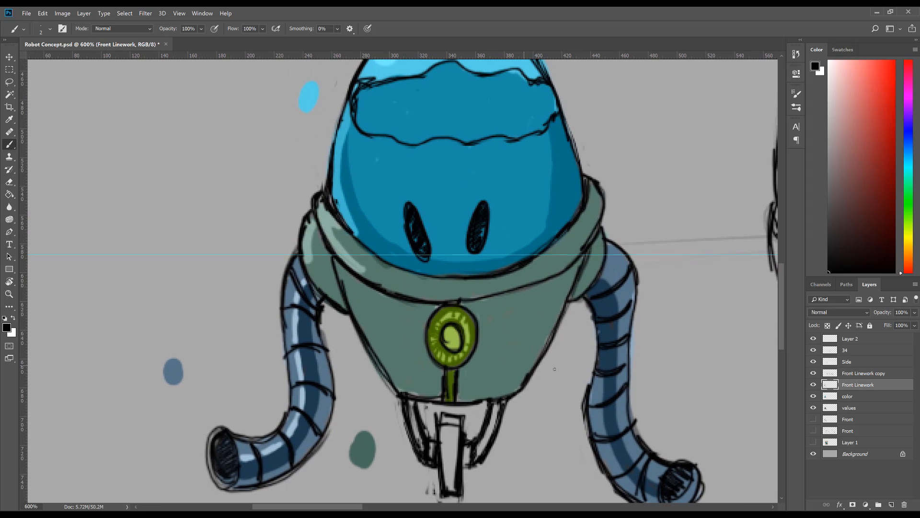
pyautogui.moveTo(518, 382); pyautogui.dragTo(534, 354)
# Step: Draw and hatch the strip above and below the side view's emblem in black, and strengthen the nearby body edge and round shoulder socket
pyautogui.moveTo(460, 256); pyautogui.dragTo(94, 184)
pyautogui.hotkey('ctrl', 'z')
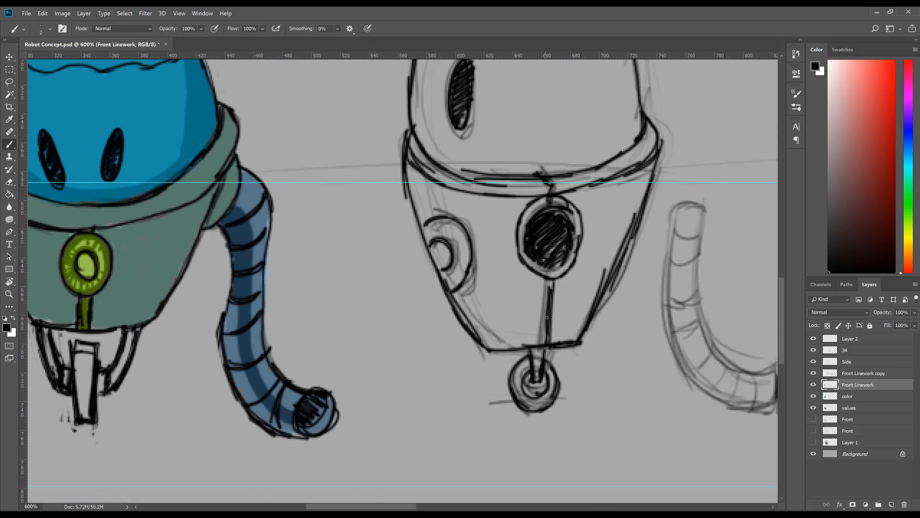
pyautogui.moveTo(537, 275); pyautogui.dragTo(533, 345)
pyautogui.moveTo(540, 277); pyautogui.dragTo(533, 343)
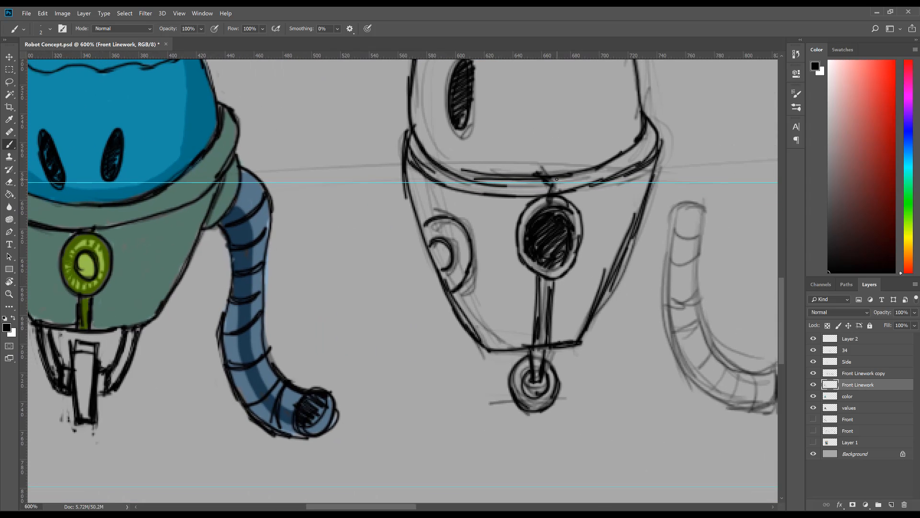
pyautogui.moveTo(553, 173); pyautogui.dragTo(567, 198)
pyautogui.moveTo(540, 281); pyautogui.dragTo(538, 342)
pyautogui.moveTo(464, 314); pyautogui.dragTo(487, 343)
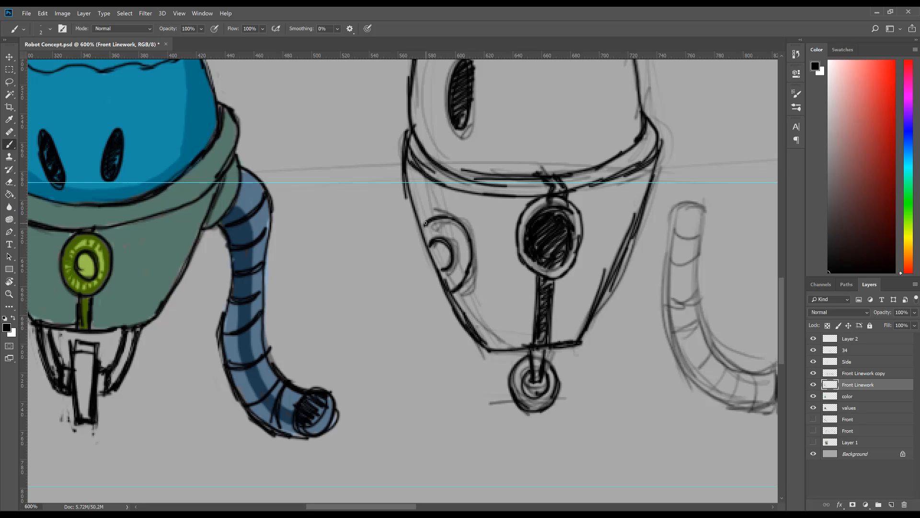
pyautogui.moveTo(425, 223); pyautogui.dragTo(454, 220)
# Step: Examine all four robot views together at 100% zoom and the coloured front view at 200%
pyautogui.press('z')
pyautogui.keyDown('alt'); pyautogui.click(456, 337); pyautogui.keyUp('alt')
pyautogui.moveTo(386, 264); pyautogui.dragTo(570, 319)
pyautogui.keyDown('alt'); pyautogui.click(517, 335); pyautogui.keyUp('alt')
pyautogui.keyDown('alt'); pyautogui.click(516, 336); pyautogui.keyUp('alt')
pyautogui.keyDown('alt'); pyautogui.click(513, 339); pyautogui.keyUp('alt')
pyautogui.moveTo(501, 303); pyautogui.dragTo(341, 276)
pyautogui.moveTo(437, 341); pyautogui.dragTo(473, 342)
pyautogui.keyDown('alt'); pyautogui.click(472, 343); pyautogui.keyUp('alt')
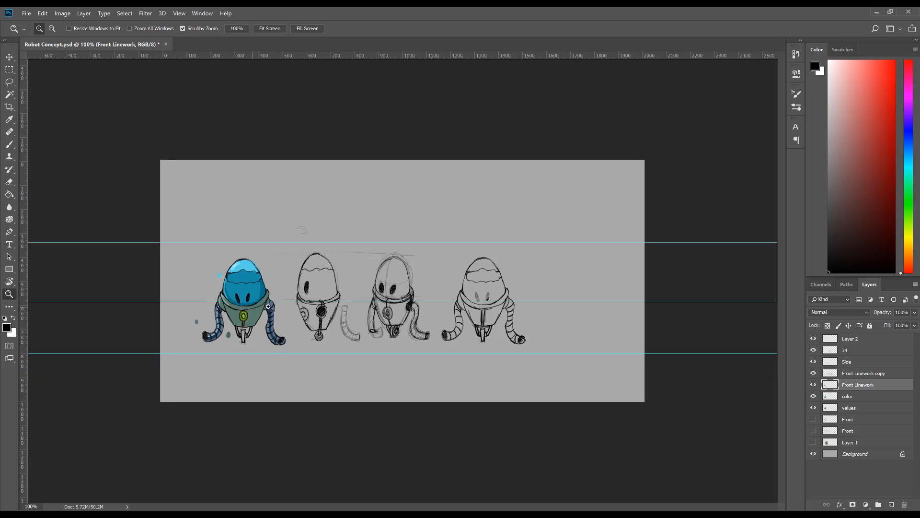
pyautogui.click(268, 306)
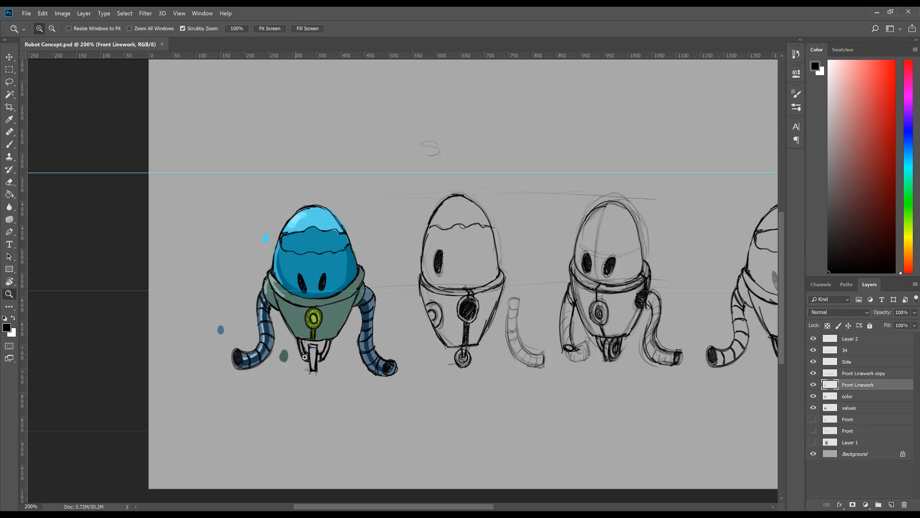
# Step: Compare the front view with only its flat colours shown and with only its grey values shown
pyautogui.click(851, 408)
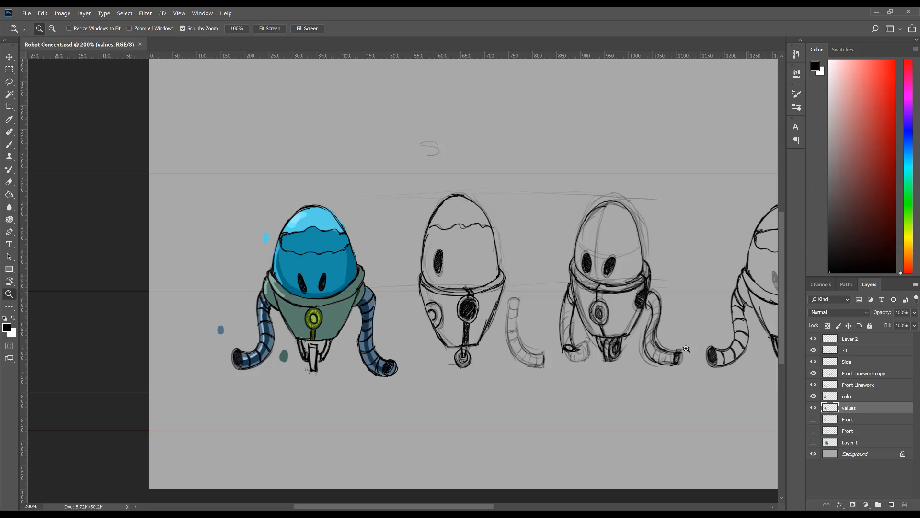
pyautogui.click(813, 408)
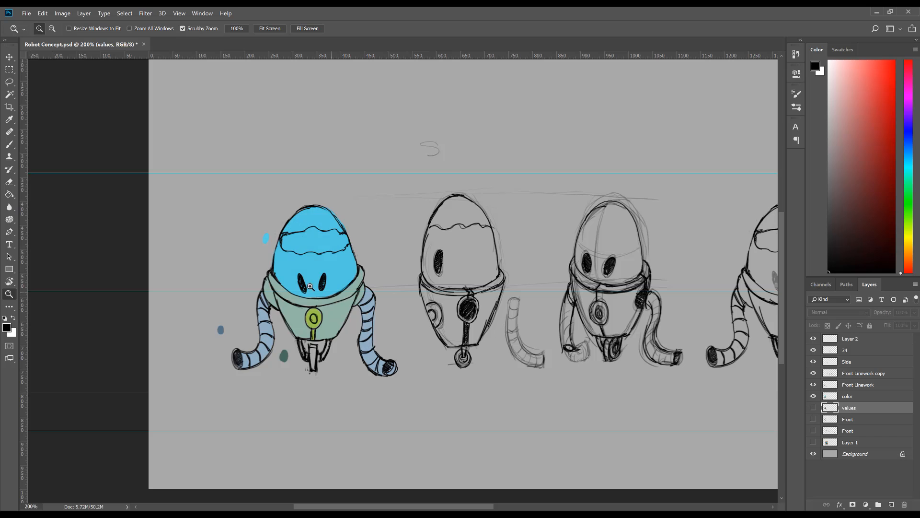
pyautogui.moveTo(286, 300); pyautogui.dragTo(374, 304)
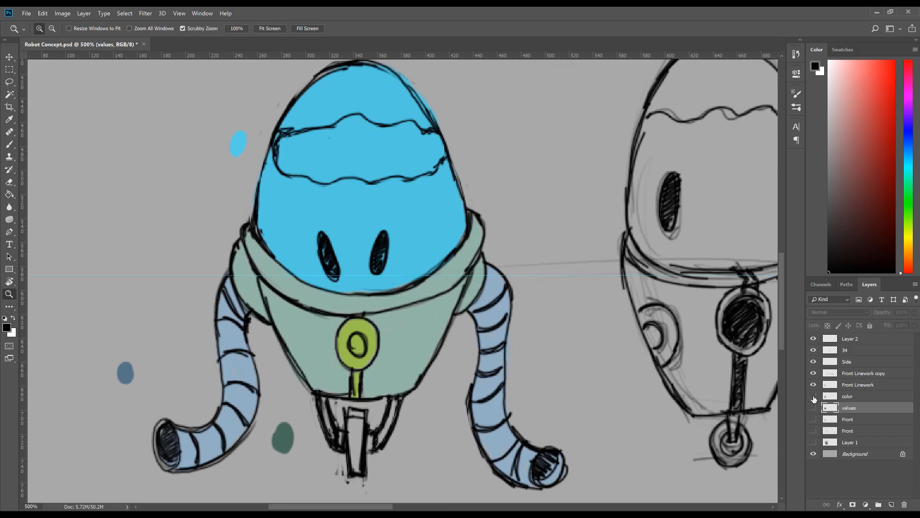
pyautogui.click(813, 397)
pyautogui.click(813, 408)
# Step: Sample the collar's light grey and paint a highlight down the lower body's left edge on the values layer with a size 5 brush
pyautogui.press('b')
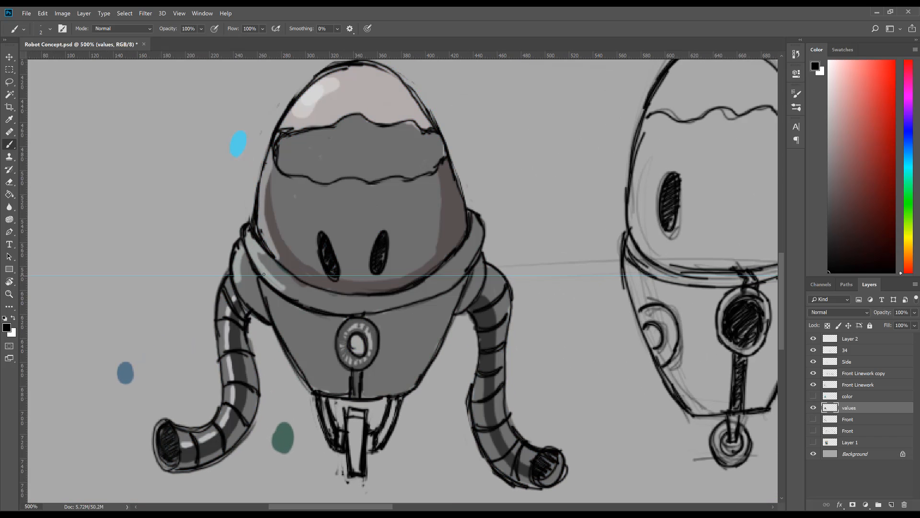
pyautogui.keyDown('alt'); pyautogui.click(264, 282); pyautogui.keyUp('alt')
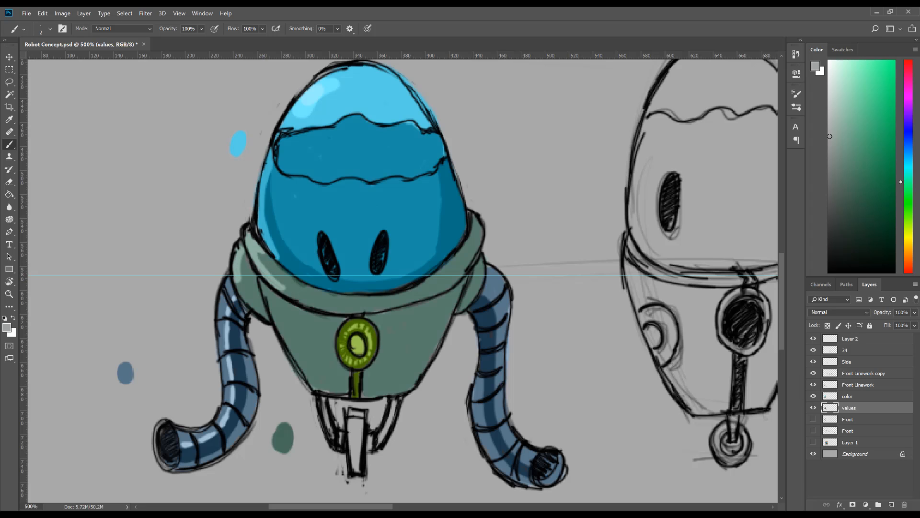
pyautogui.press(']')
pyautogui.press(']')
pyautogui.moveTo(267, 286); pyautogui.dragTo(306, 377)
pyautogui.moveTo(289, 337)
pyautogui.mouseDown()
pyautogui.moveTo(320, 385)
pyautogui.moveTo(329, 384)
pyautogui.mouseUp()
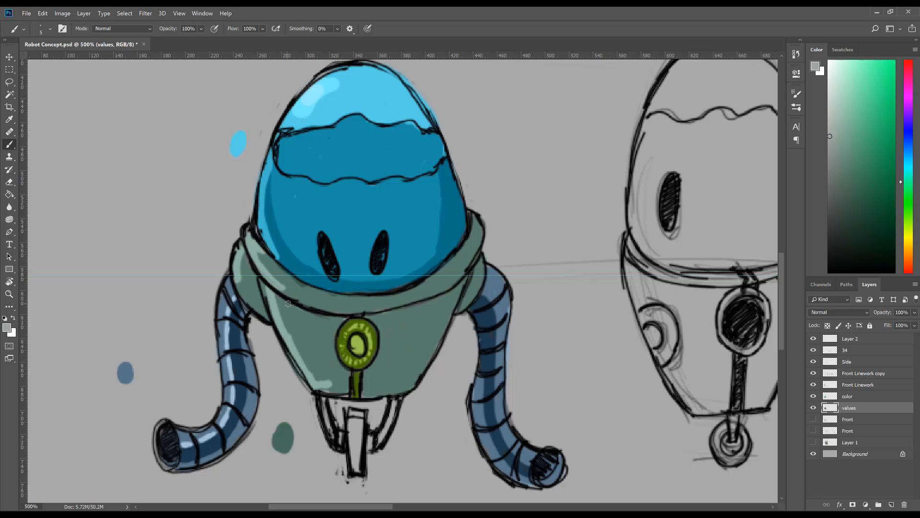
pyautogui.moveTo(282, 297); pyautogui.dragTo(293, 306)
# Step: Paint a light grey accent along the chest emblem's left side, redoing the first stroke, and check it at 200% zoom
pyautogui.moveTo(341, 330); pyautogui.dragTo(344, 359)
pyautogui.hotkey('ctrl', 'z')
pyautogui.moveTo(339, 319)
pyautogui.mouseDown()
pyautogui.moveTo(336, 342)
pyautogui.moveTo(350, 372)
pyautogui.mouseUp()
pyautogui.press('z')
pyautogui.keyDown('alt'); pyautogui.click(368, 360); pyautogui.keyUp('alt')
pyautogui.keyDown('alt'); pyautogui.click(367, 360); pyautogui.keyUp('alt')
pyautogui.keyDown('alt'); pyautogui.click(367, 360); pyautogui.keyUp('alt')
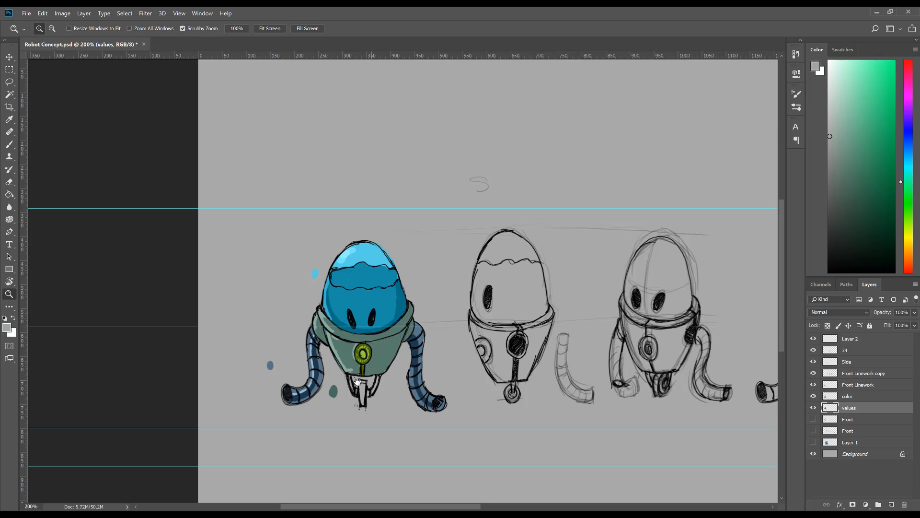
pyautogui.moveTo(358, 381); pyautogui.dragTo(347, 381)
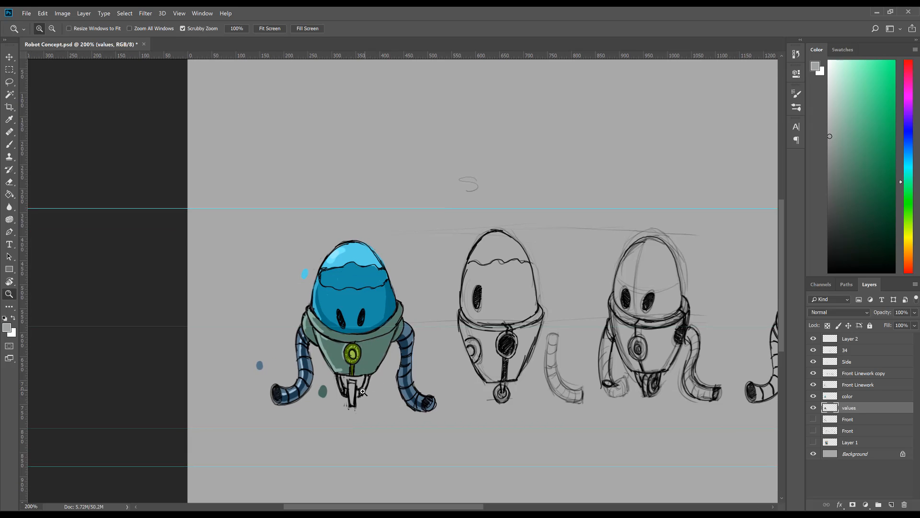